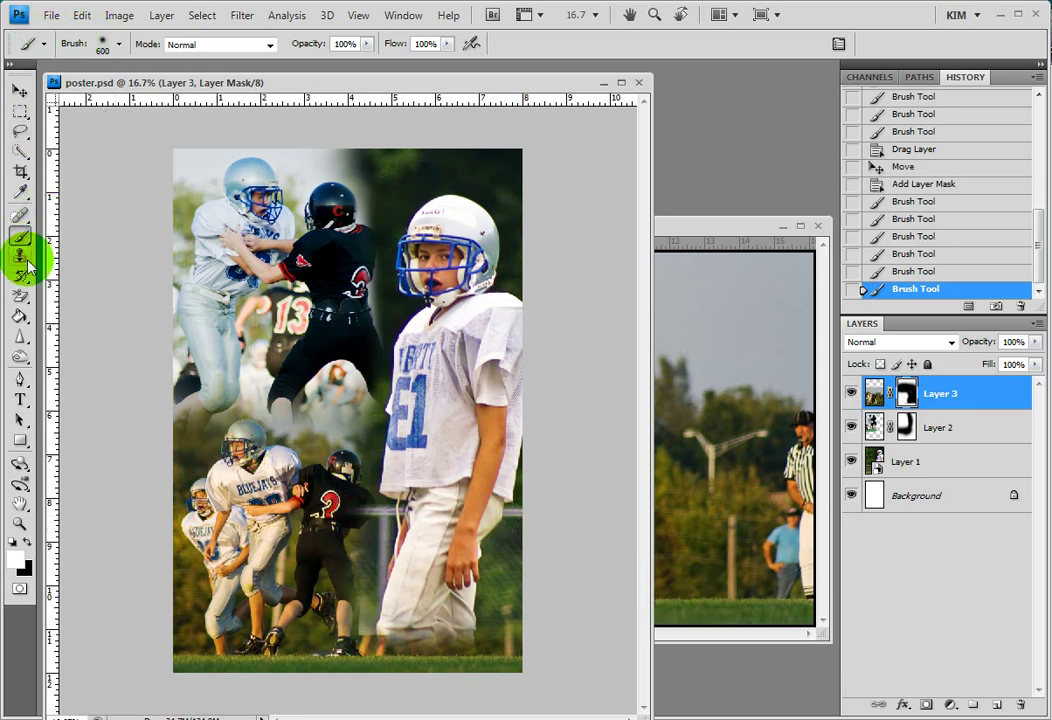
Type the player's name as two lines at the poster's lower left and show the Character panel
click(22, 404)
click(413, 574)
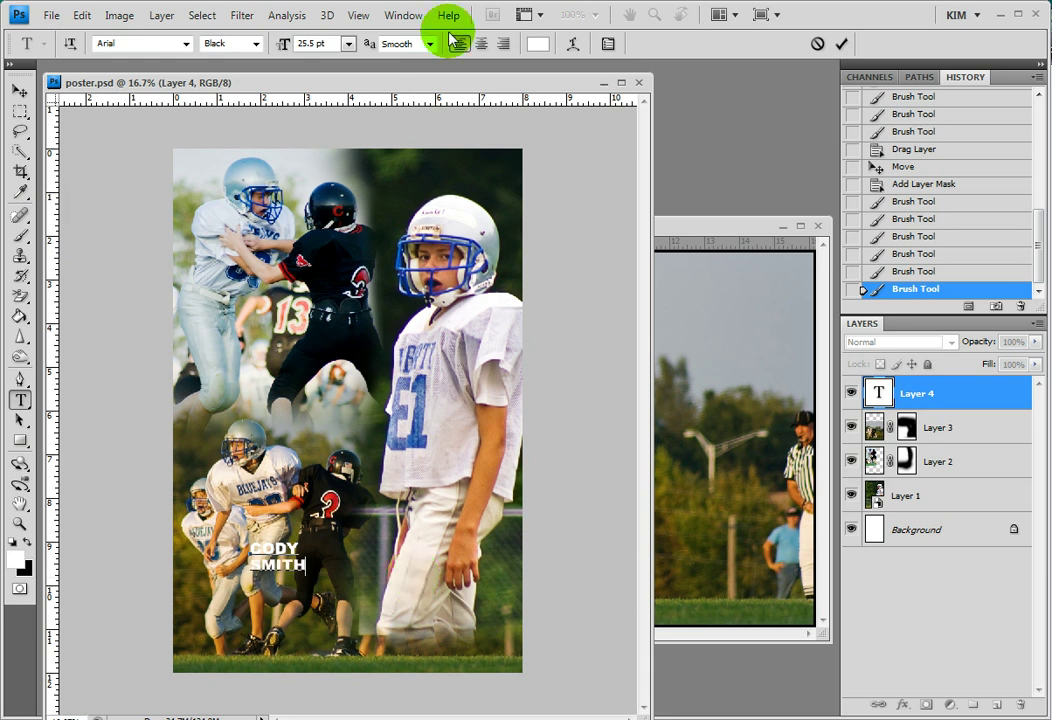
click(405, 15)
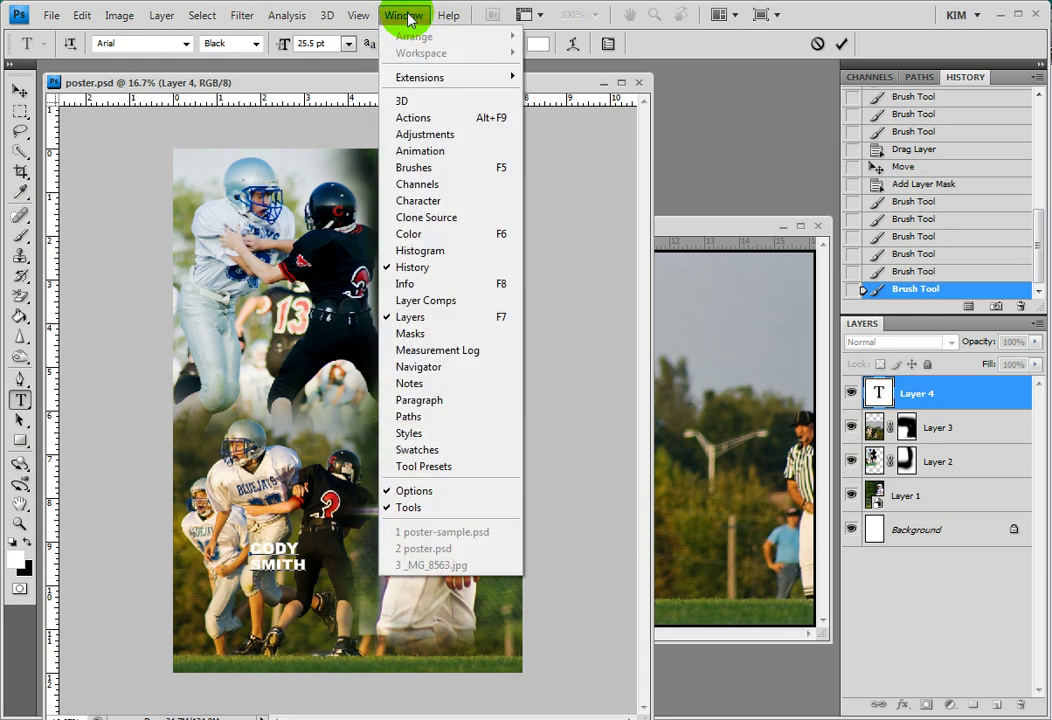
click(420, 200)
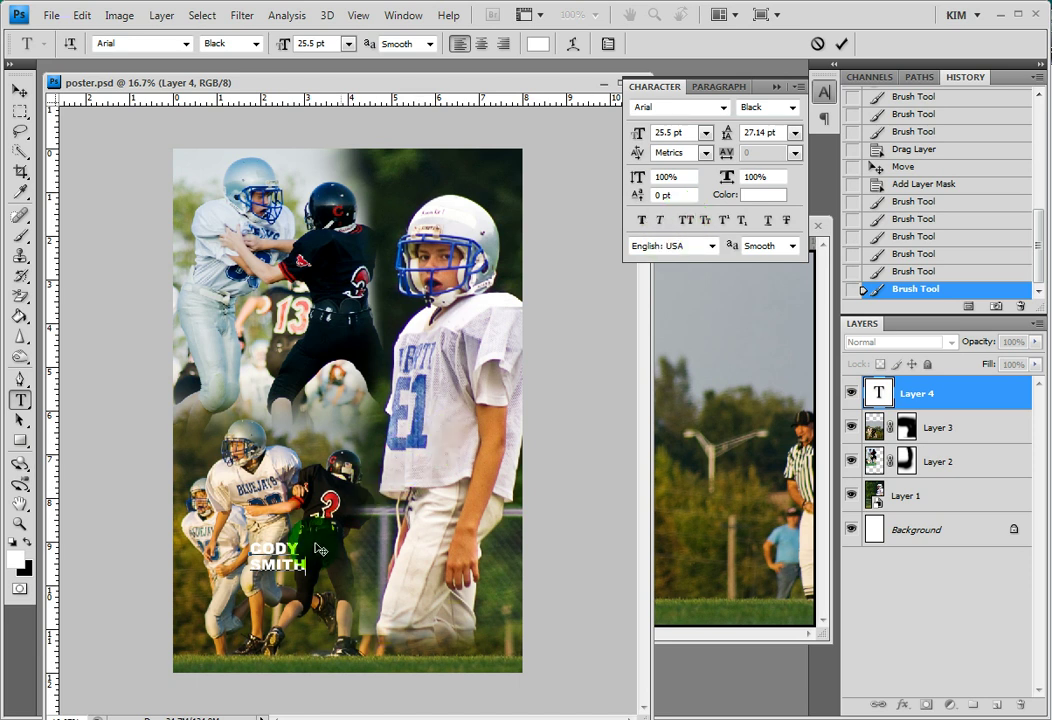
Set both lines of the name text to All Caps
drag(330, 585, 216, 538)
click(686, 220)
click(266, 556)
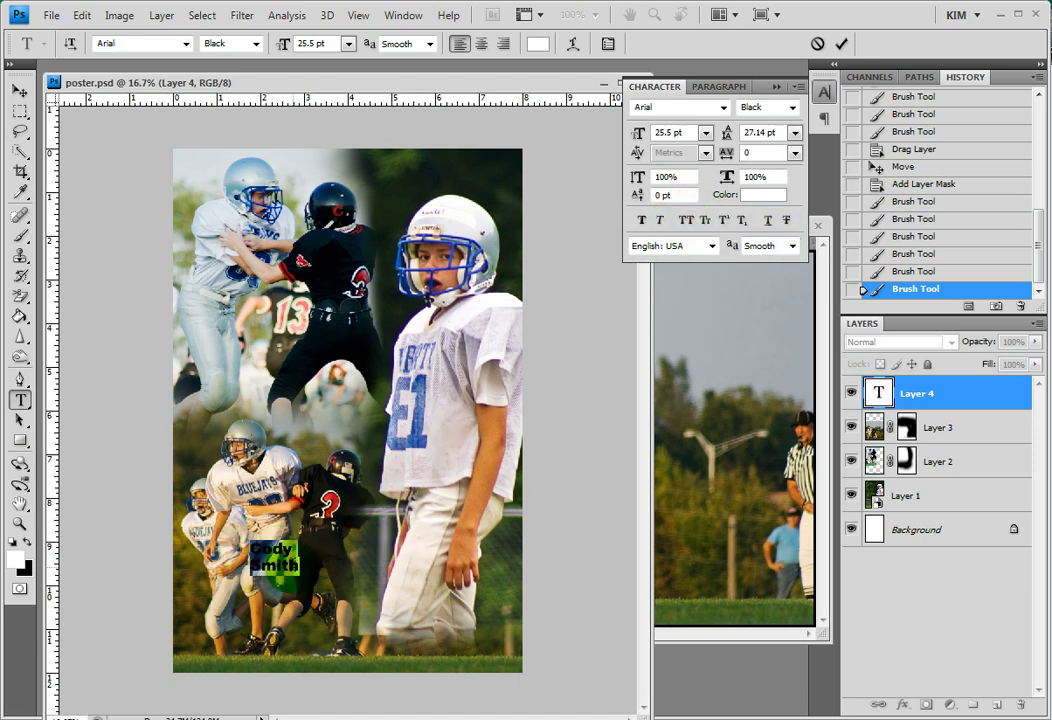
click(255, 556)
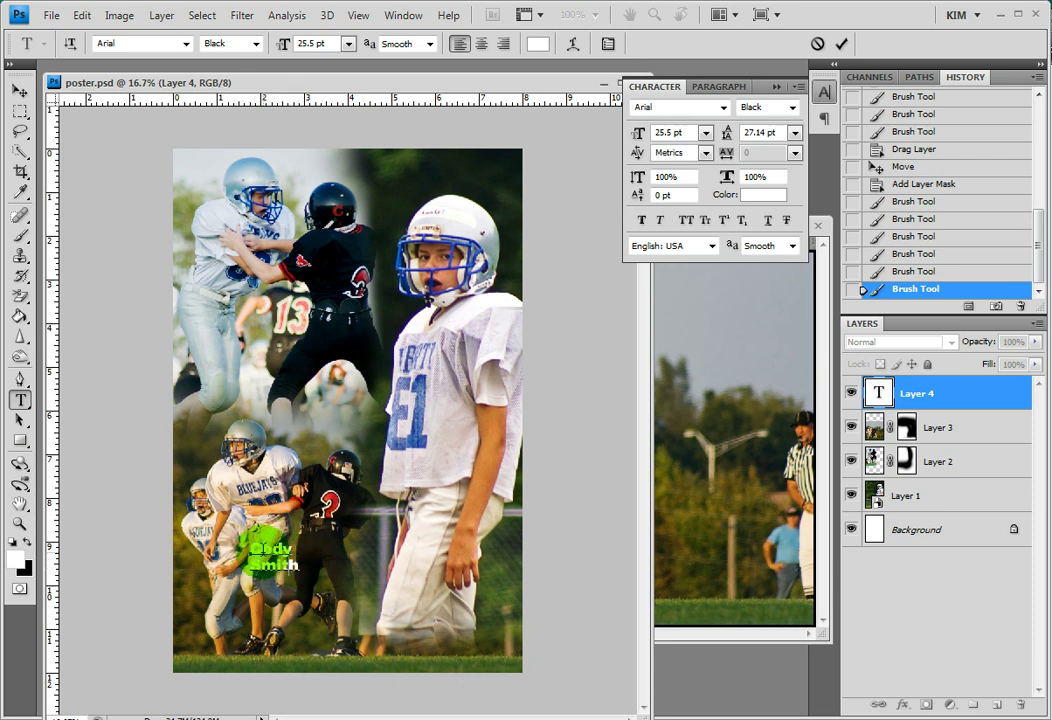
drag(250, 548, 262, 568)
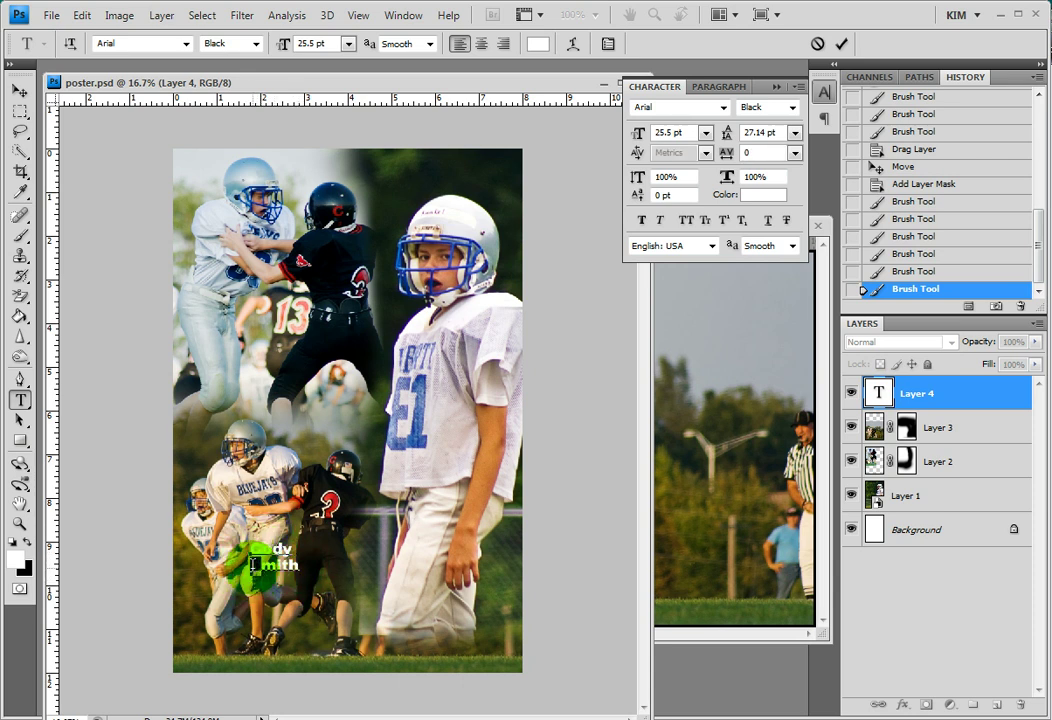
click(668, 298)
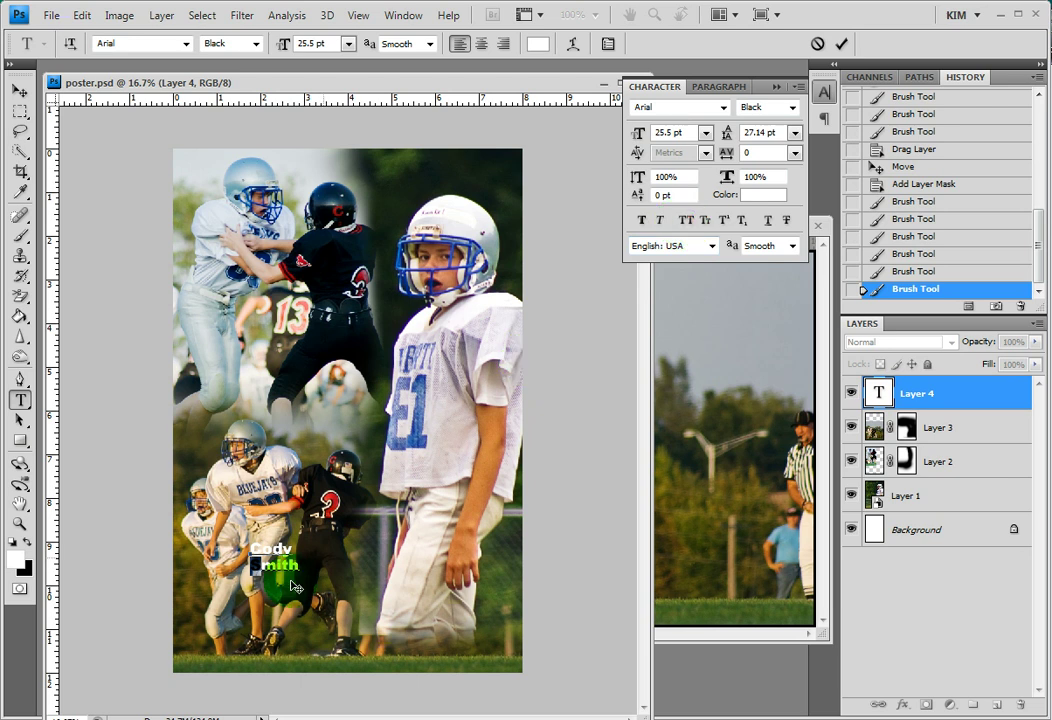
drag(278, 568, 222, 551)
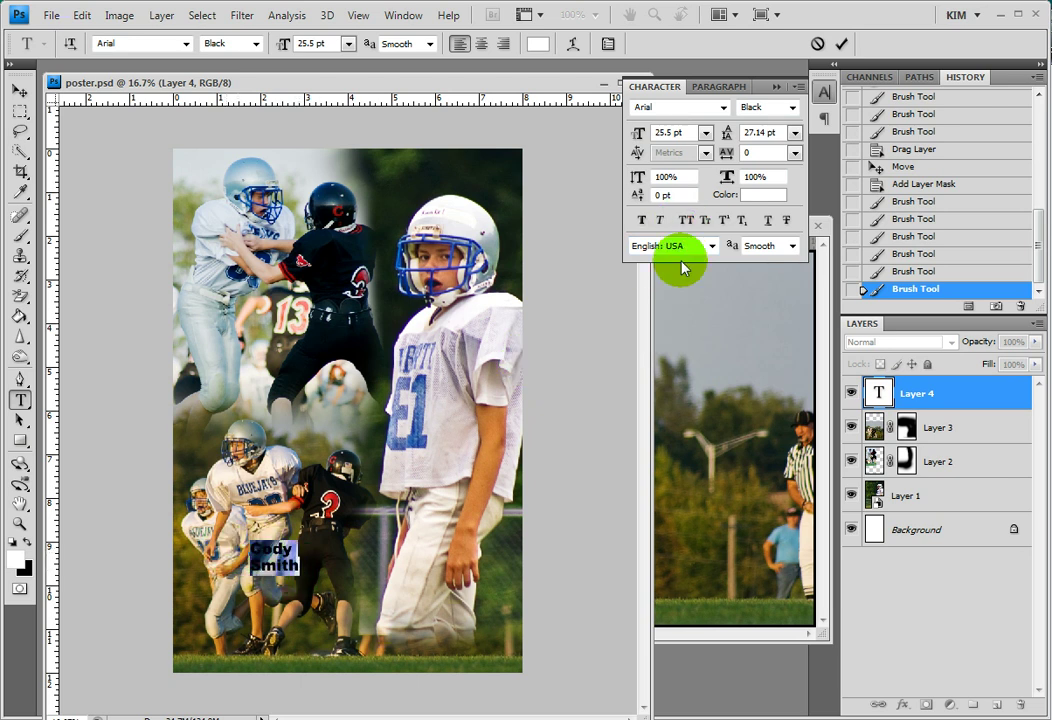
Change the name's font to Bandung Hardcore GP
click(186, 44)
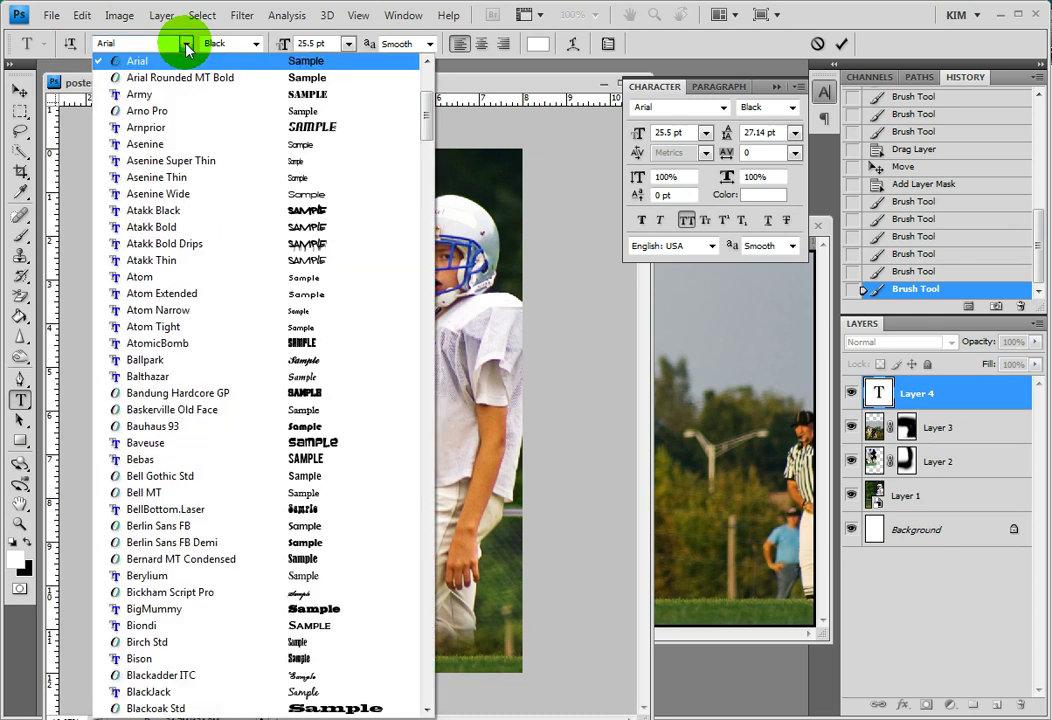
click(198, 399)
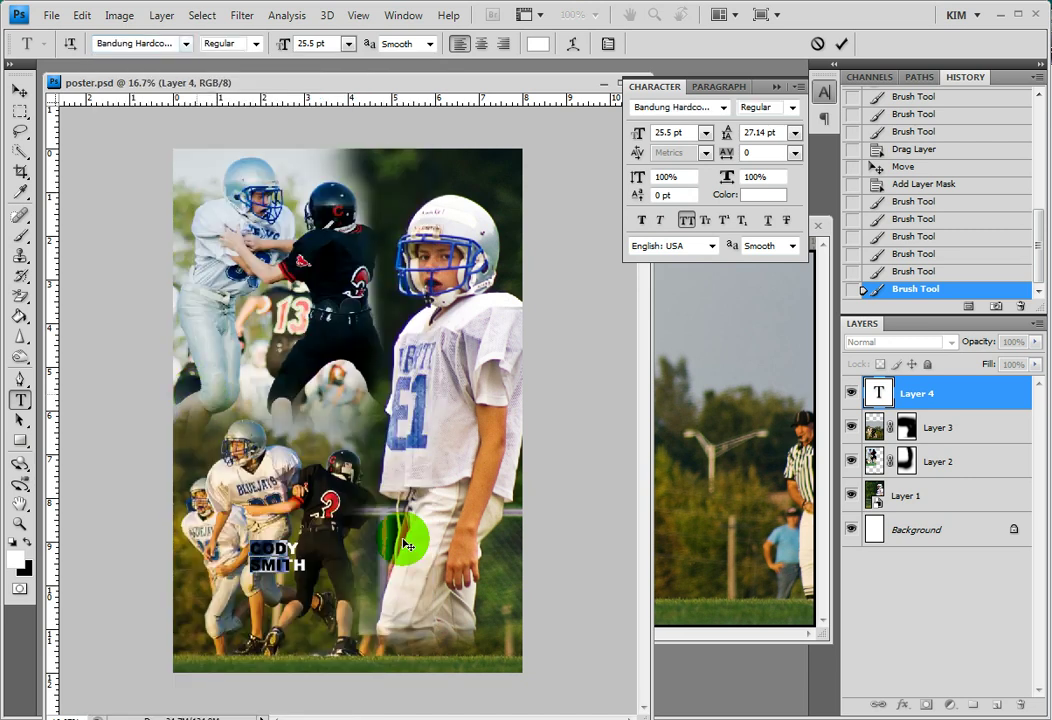
click(290, 565)
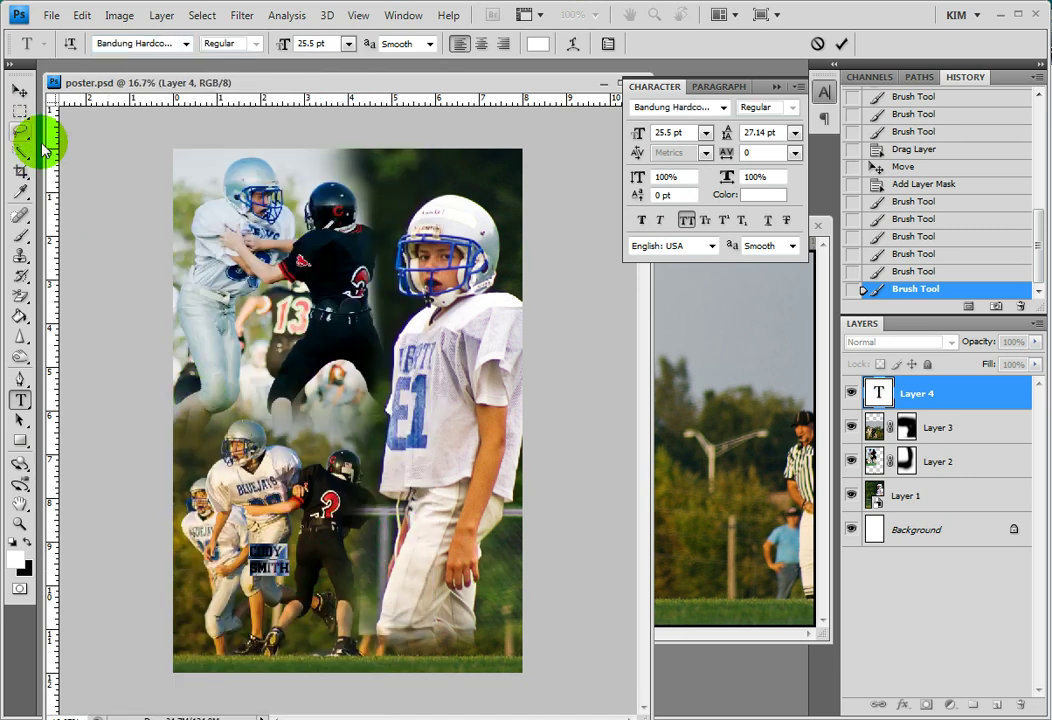
Scale the name text up to about 551% with Free Transform
click(20, 91)
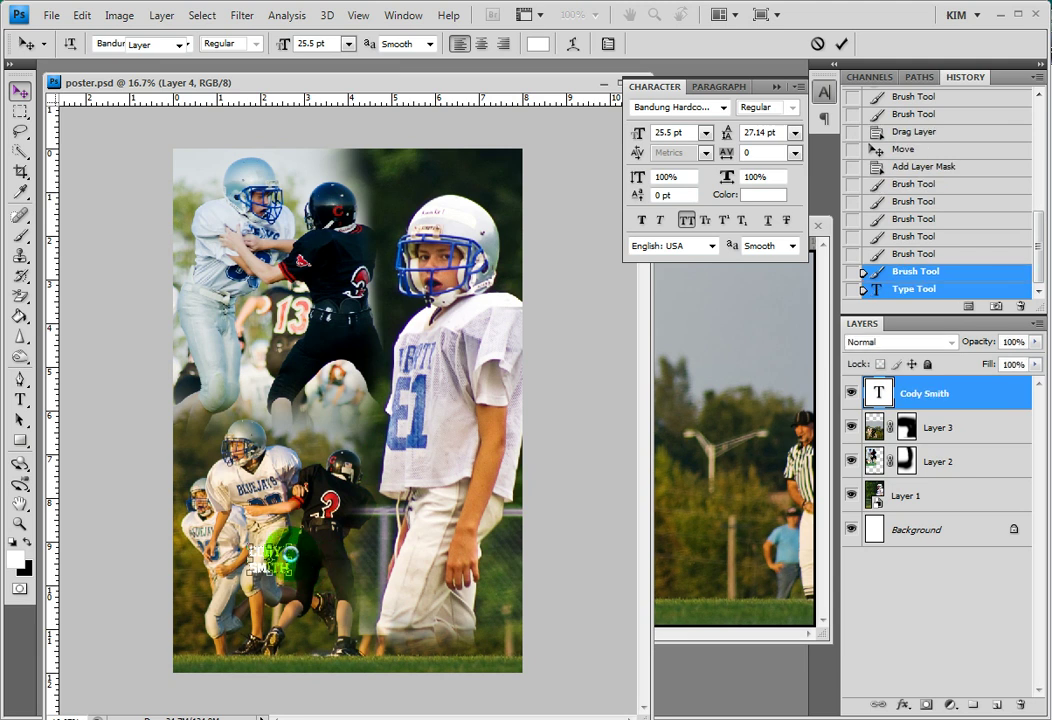
click(291, 576)
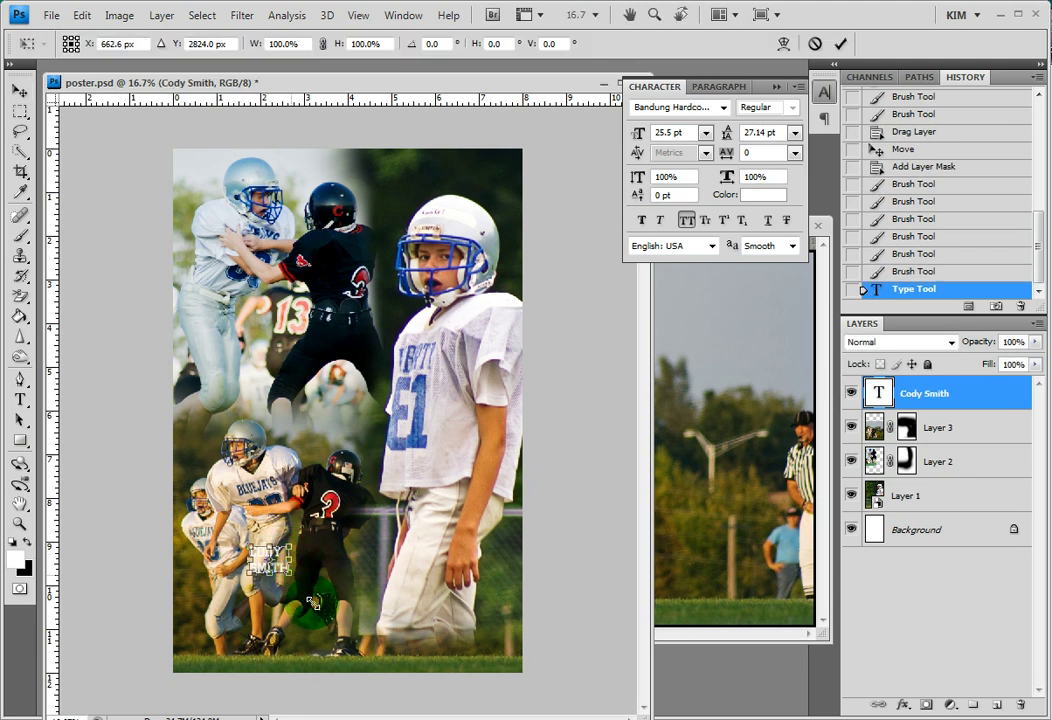
drag(321, 605, 395, 662)
drag(248, 544, 179, 492)
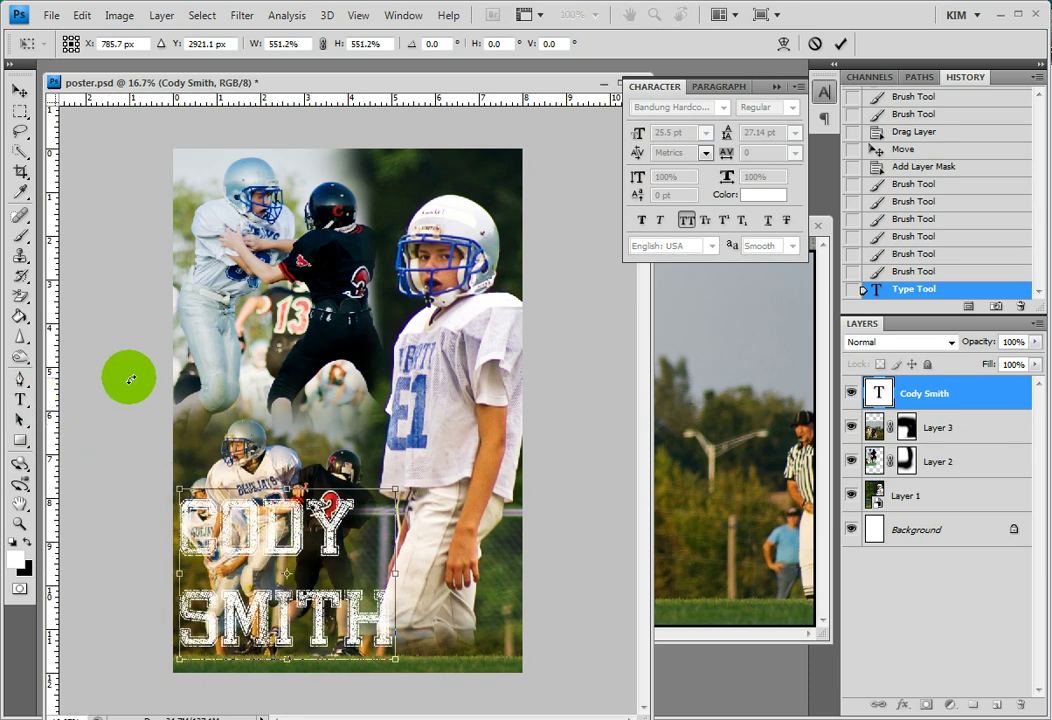
key(Return)
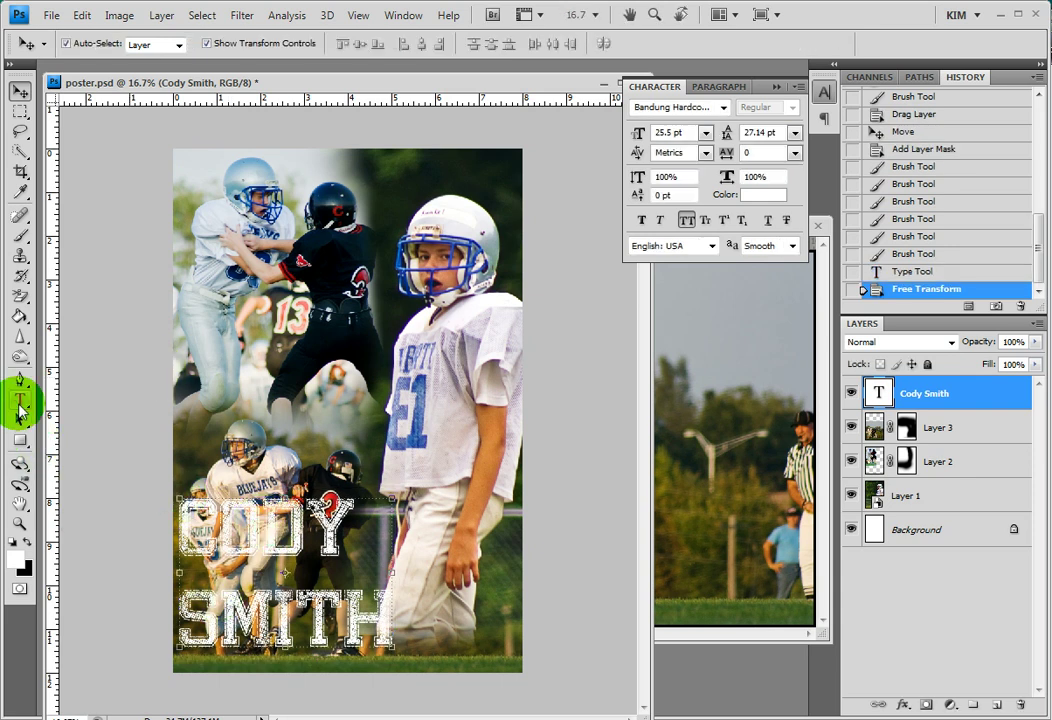
Reduce the leading between the two name lines and right-align them
click(19, 399)
click(389, 604)
drag(389, 604, 187, 520)
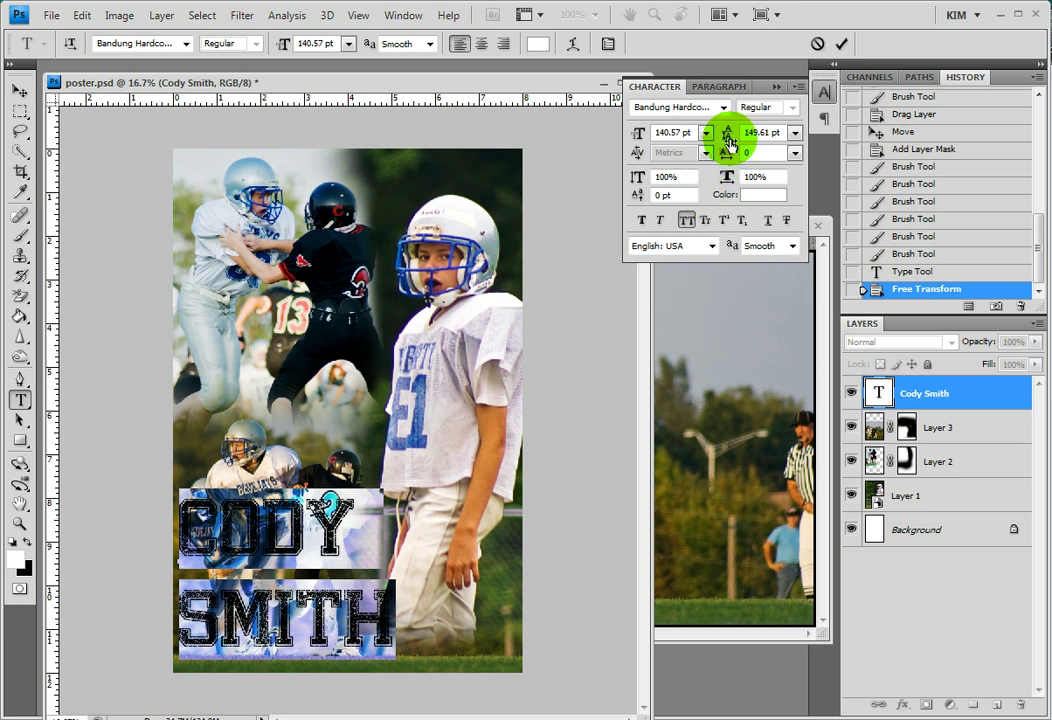
drag(728, 138, 684, 137)
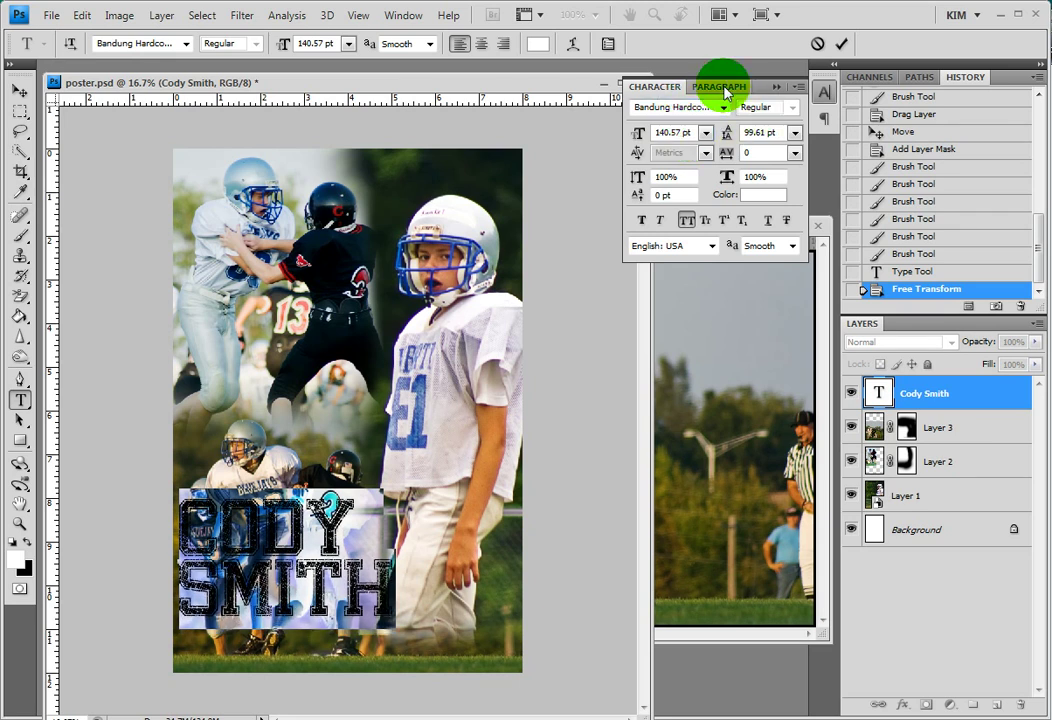
click(720, 87)
click(681, 110)
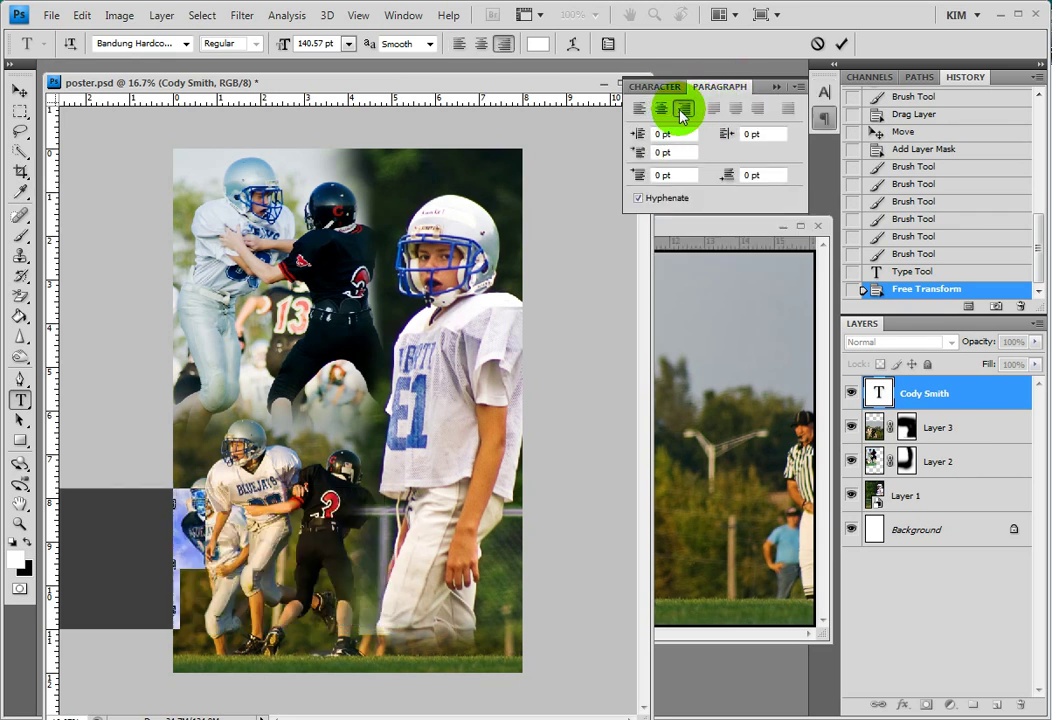
Move the name into place over the poster's lower-left players
click(18, 95)
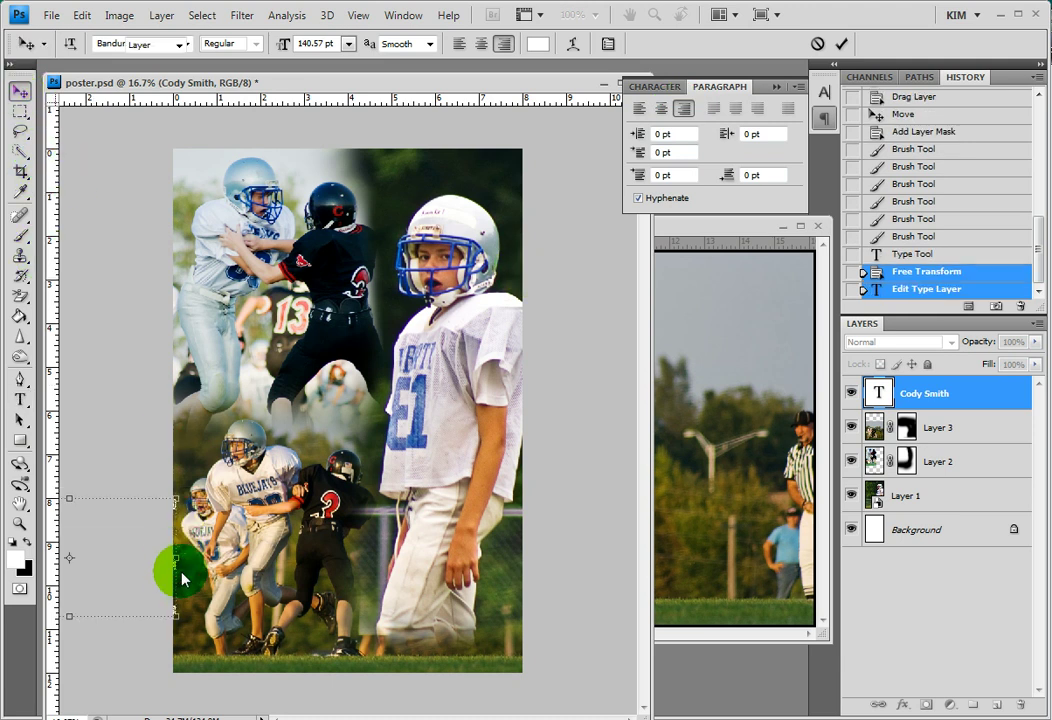
key(Right)
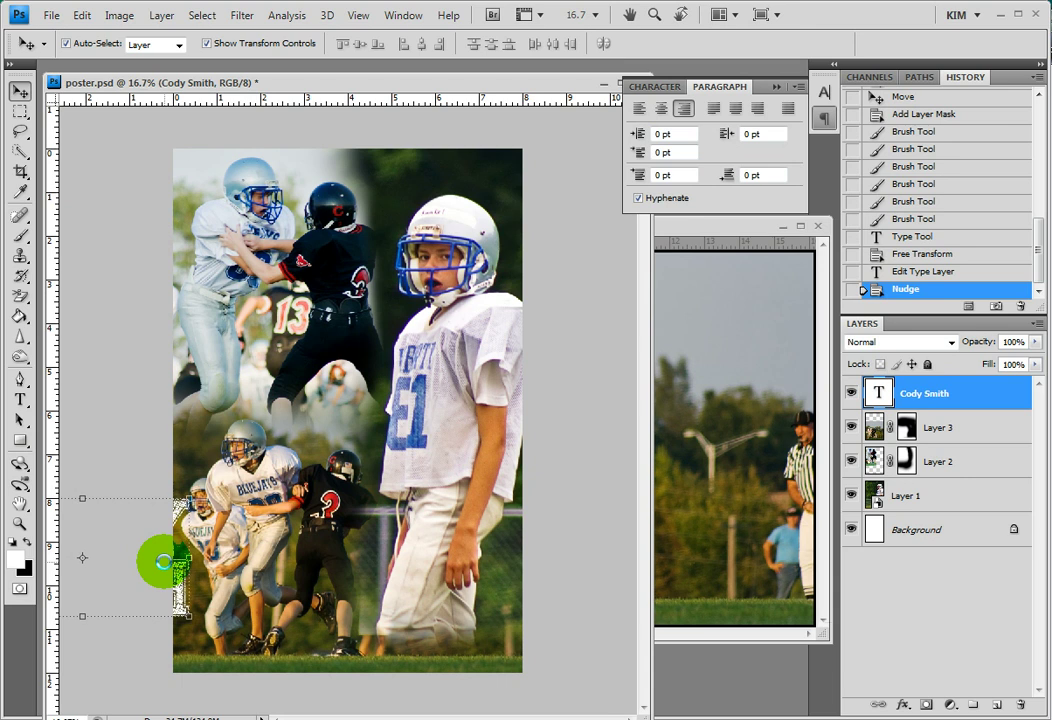
drag(181, 518, 384, 537)
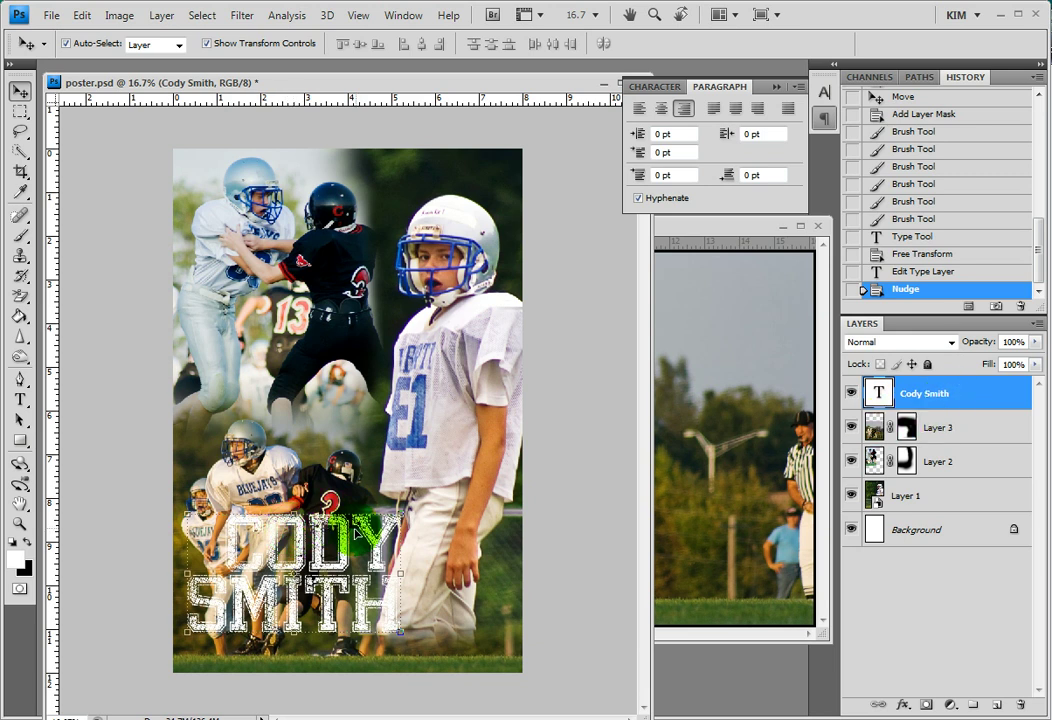
Add a drop shadow to the name, checking the caption layer's shadow settings for comparison
double_click(973, 399)
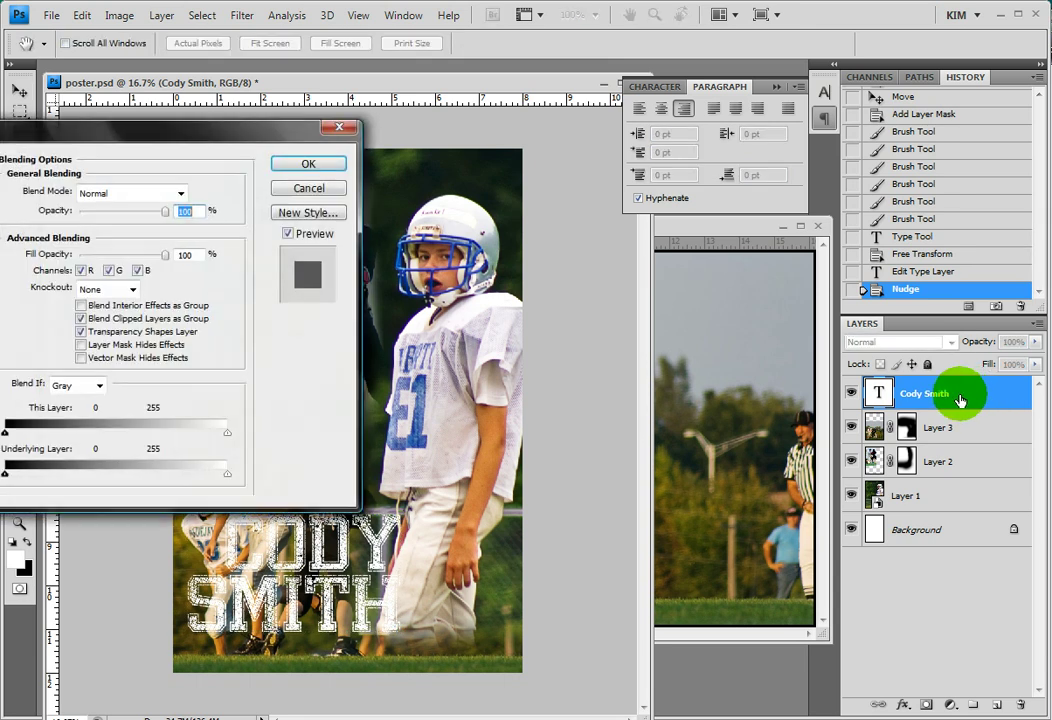
click(0, 205)
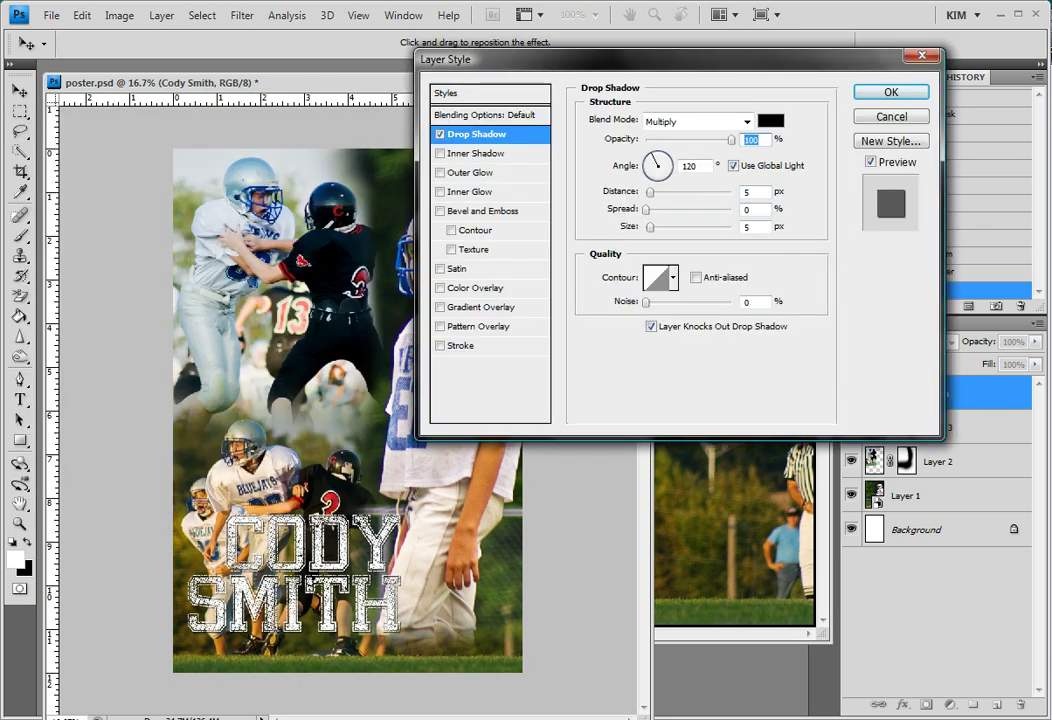
click(891, 94)
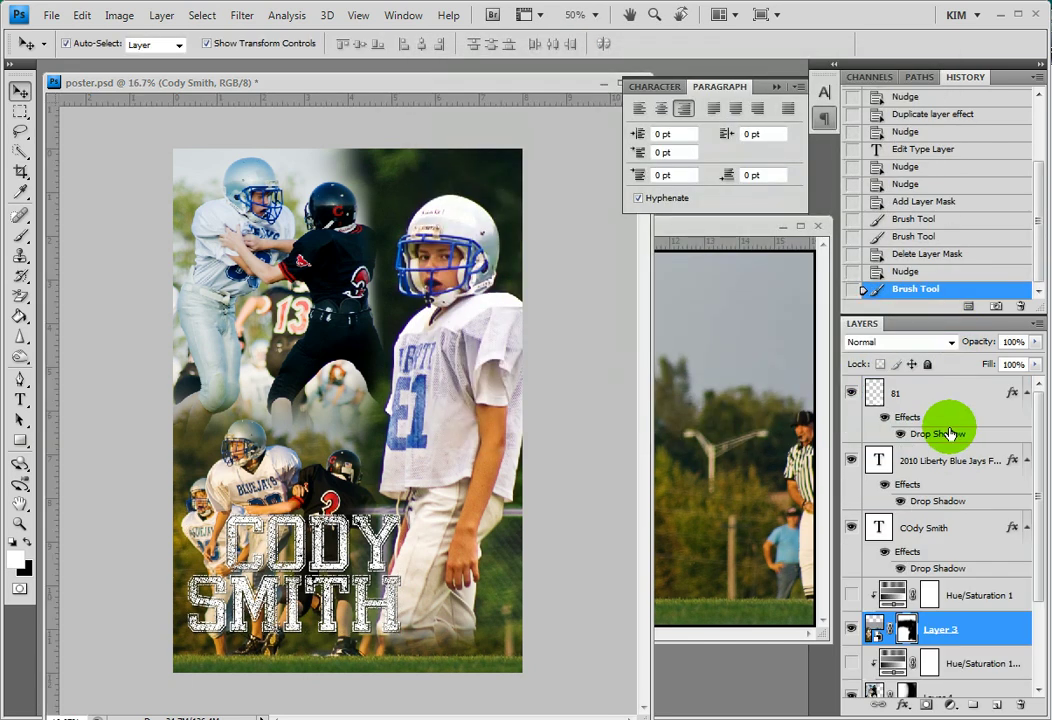
click(918, 506)
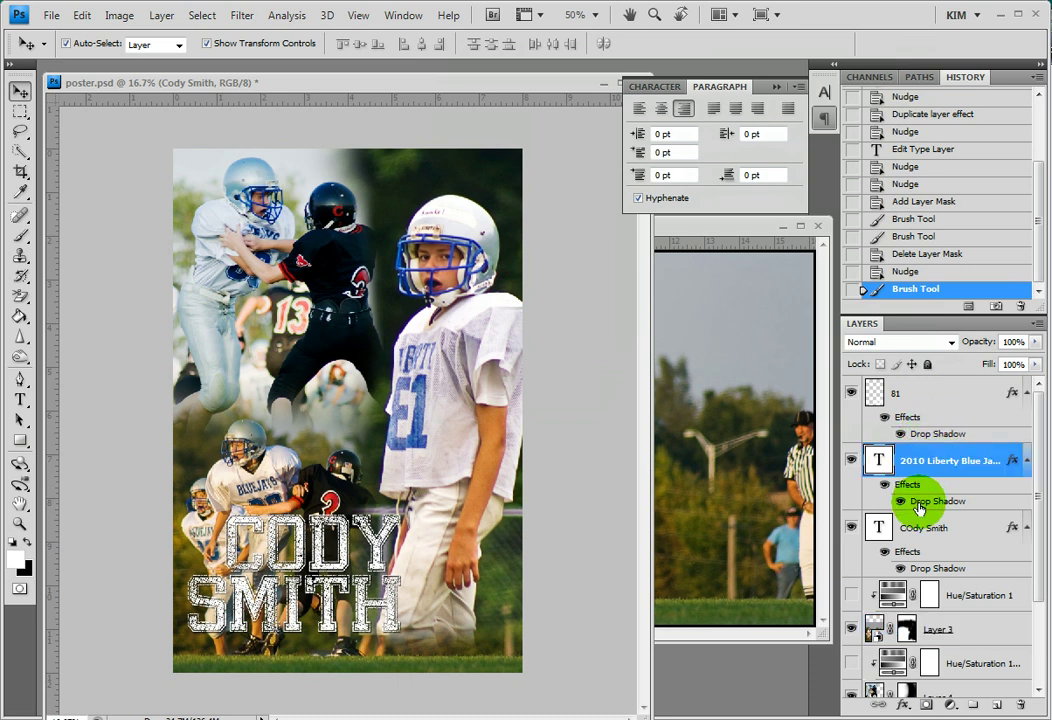
double_click(918, 503)
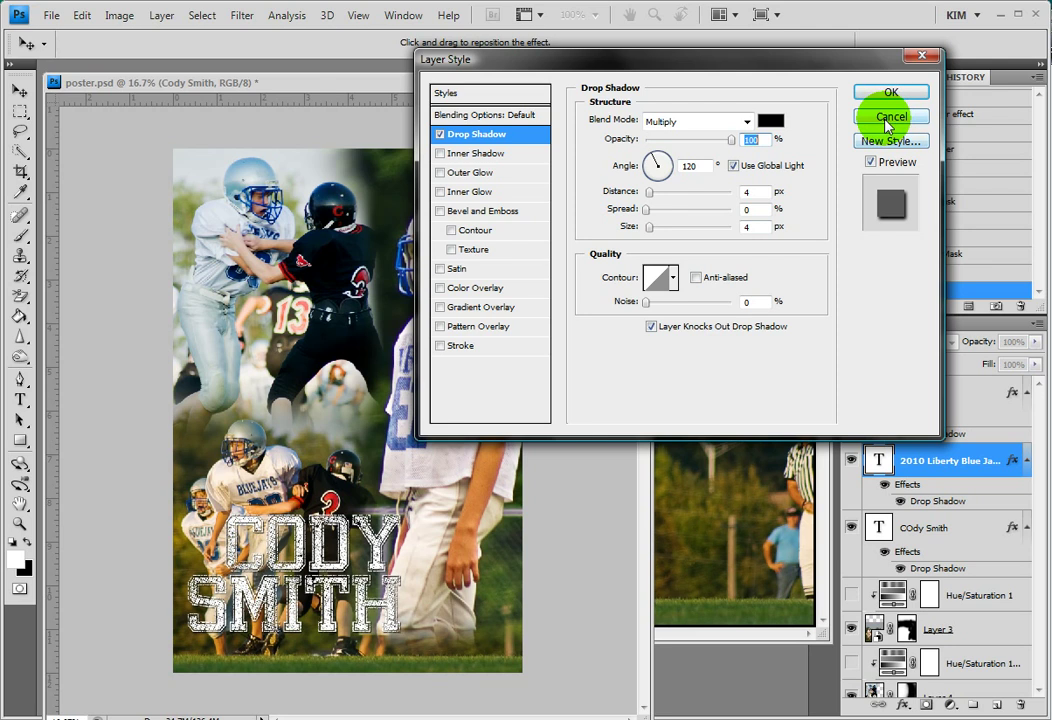
click(910, 118)
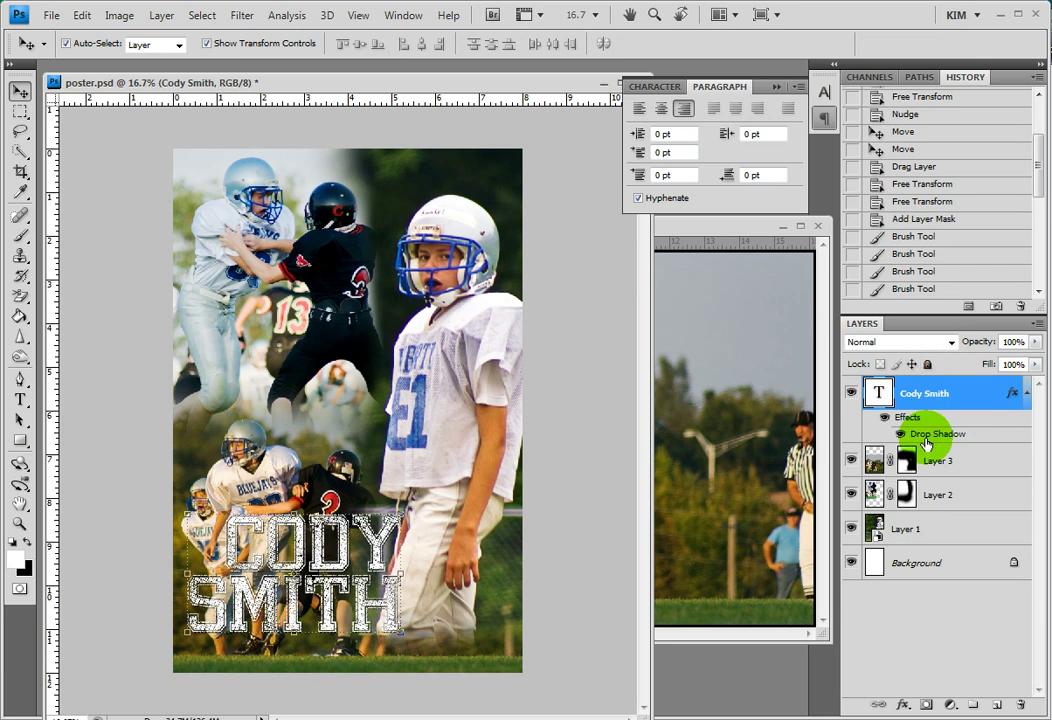
Set the name's drop shadow distance to 4 px and raise the lettering slightly
double_click(926, 440)
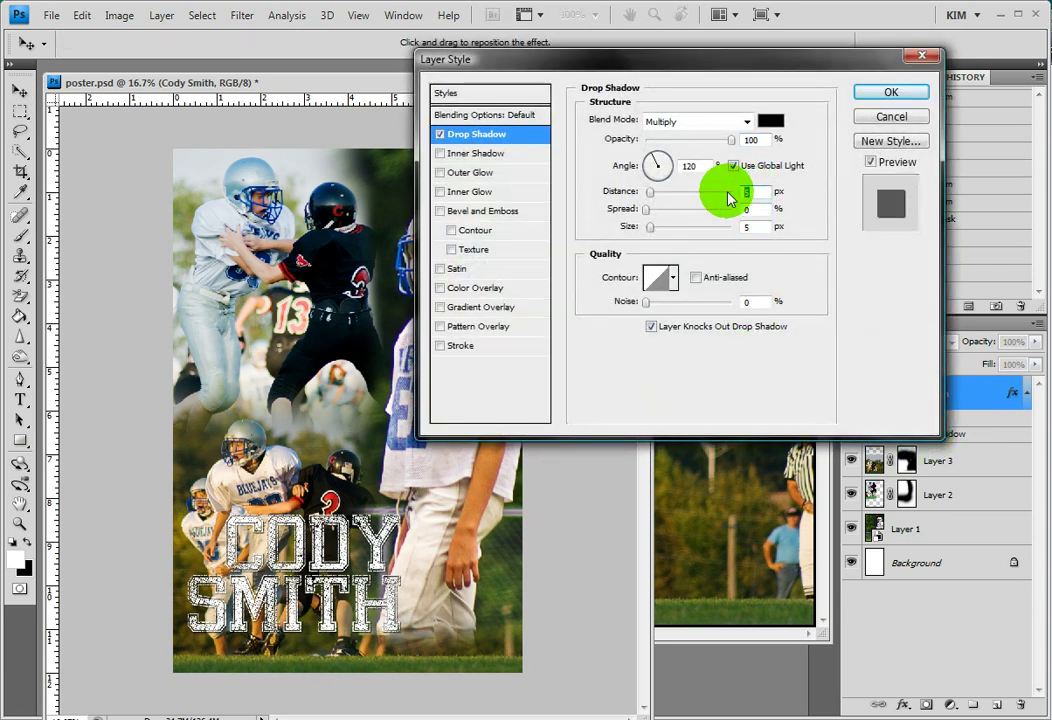
text(4)
double_click(748, 226)
text(4)
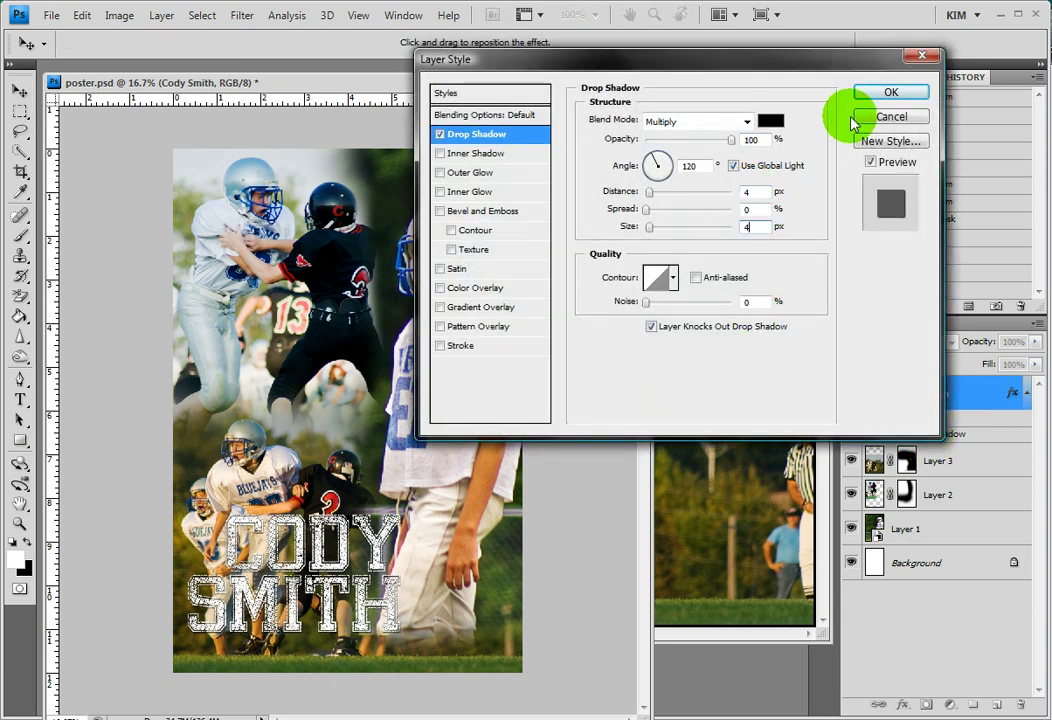
click(880, 96)
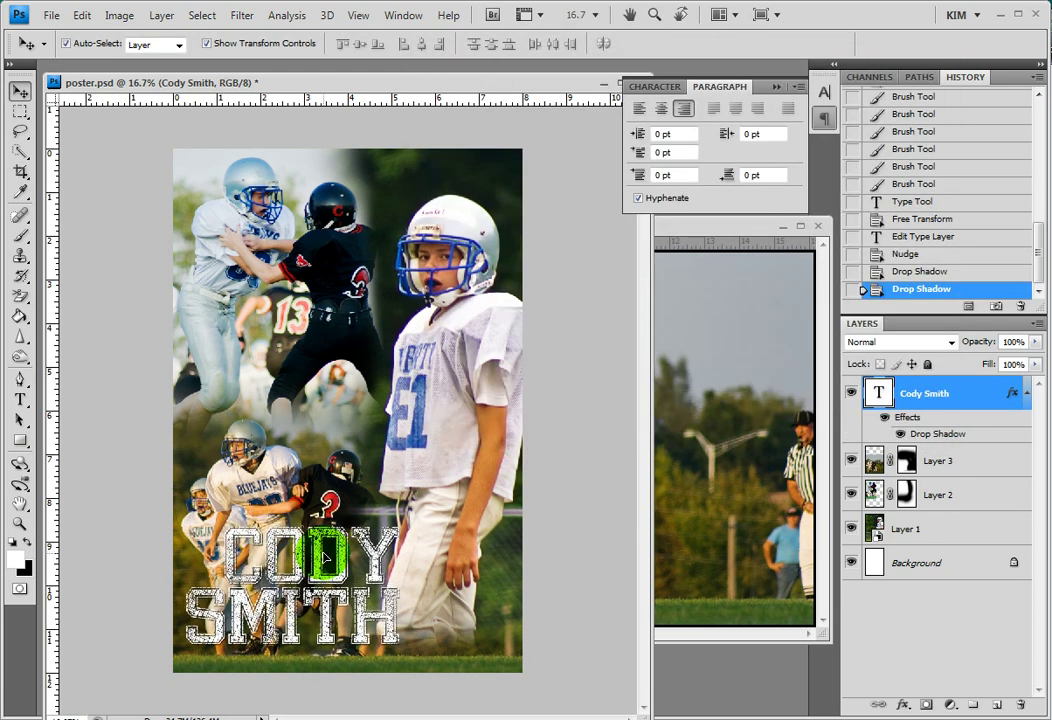
drag(324, 558, 328, 530)
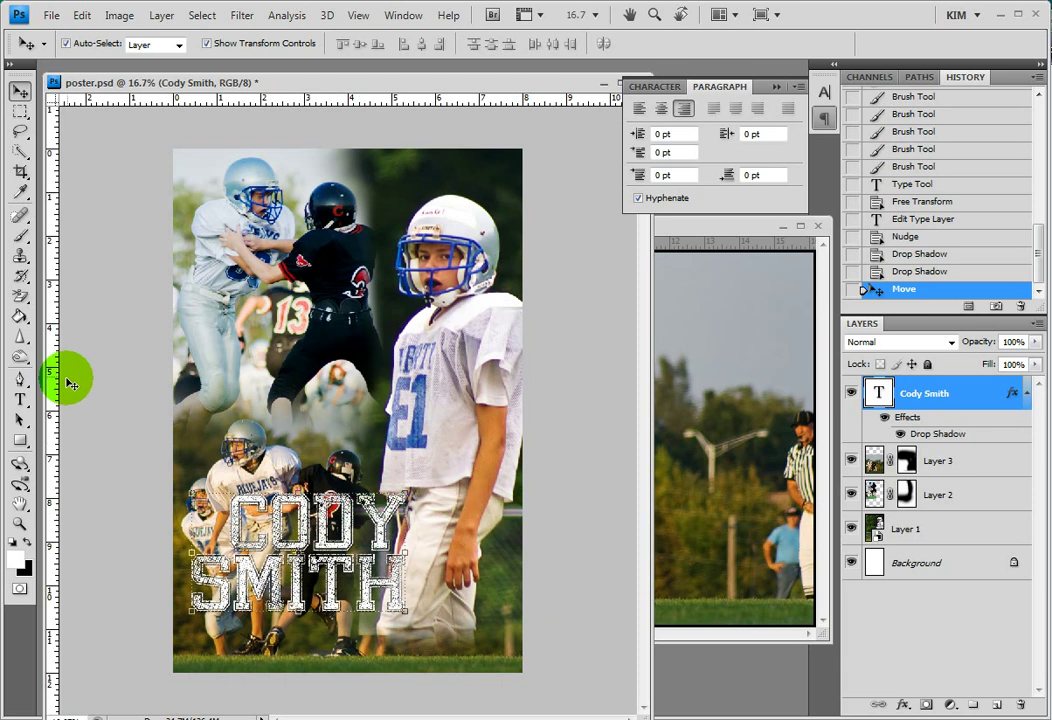
click(19, 401)
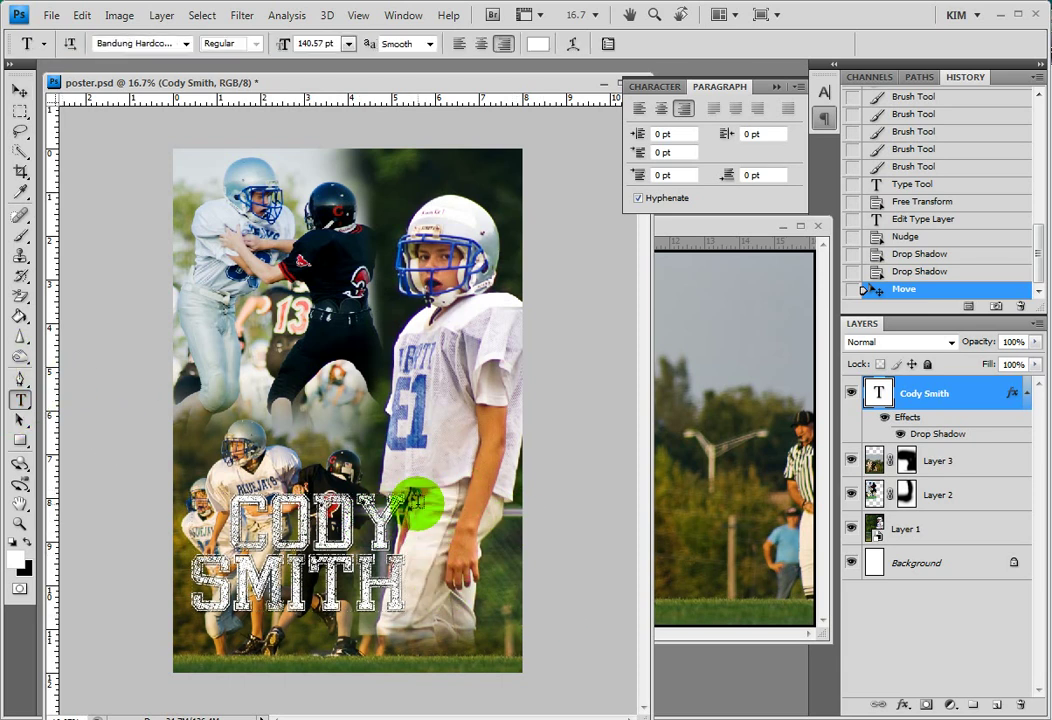
Type 81 beside the name and scale it up to about 1052%
click(421, 532)
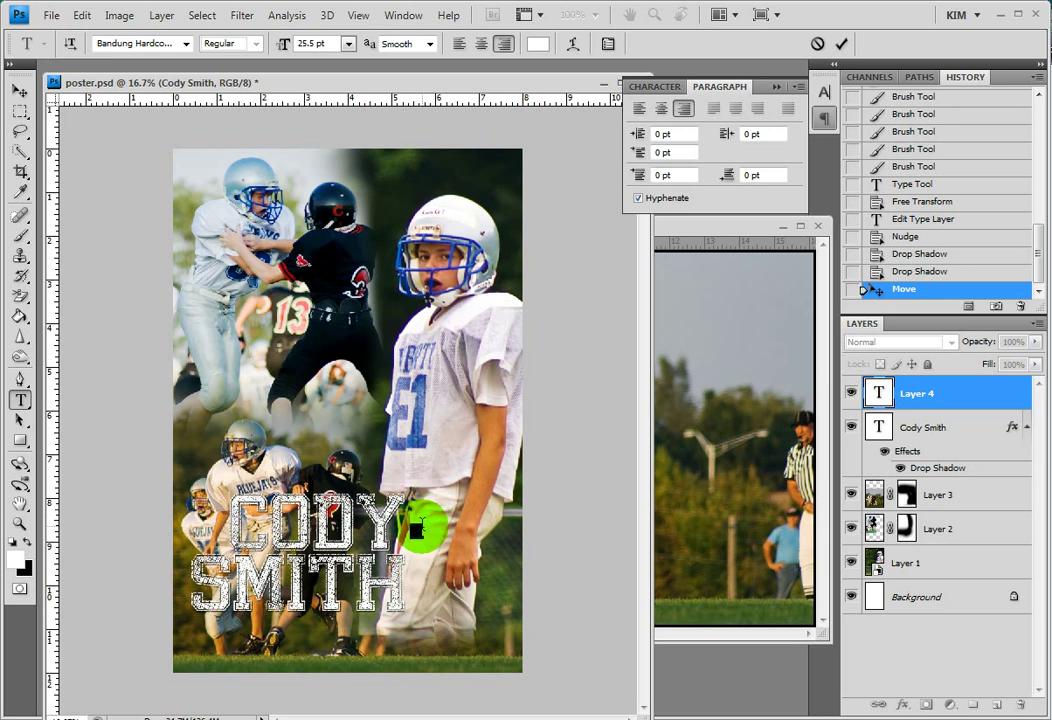
click(20, 90)
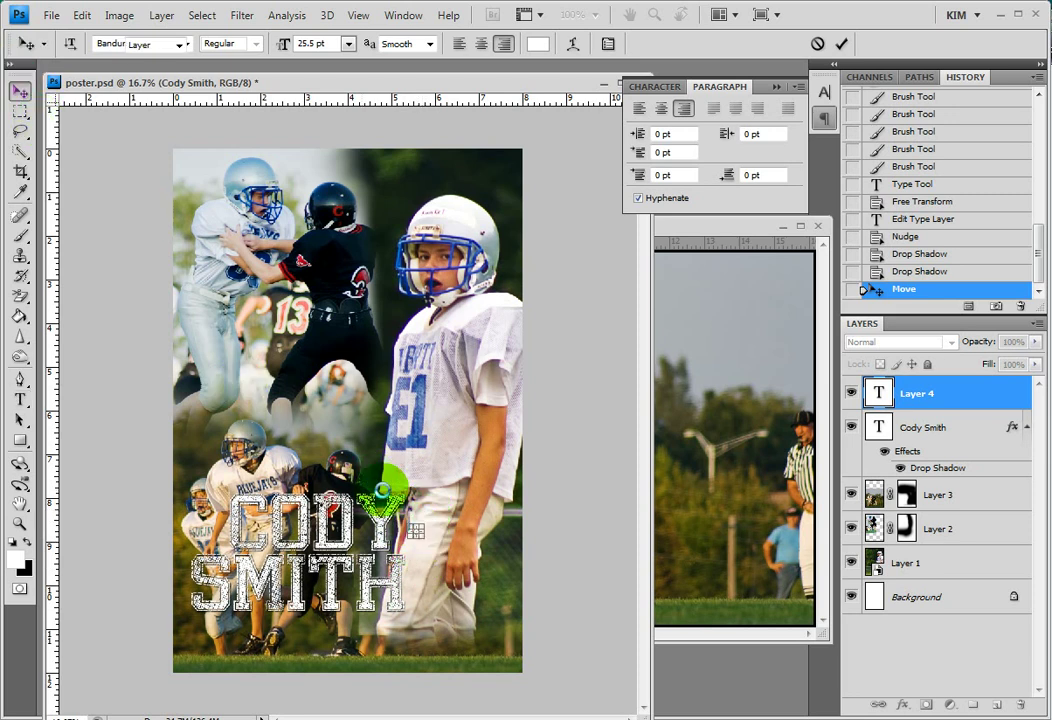
key(ctrl+t)
drag(422, 537, 532, 475)
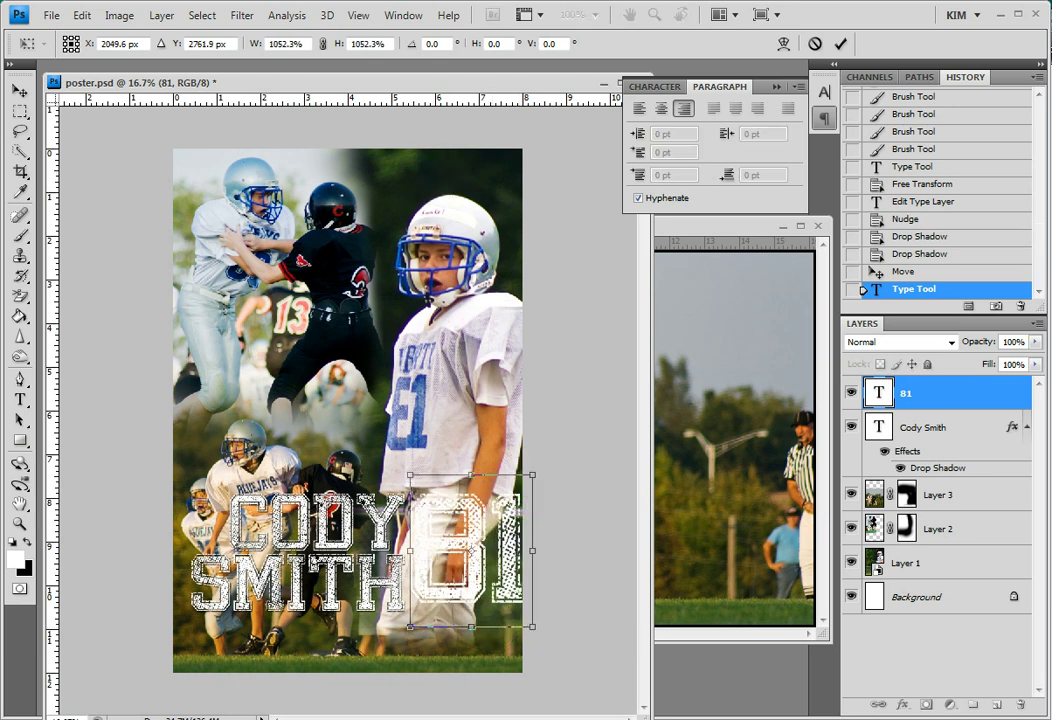
Confirm the enlarged 81 and place horizontal guides at the top and bottom of the name lettering
key(Return)
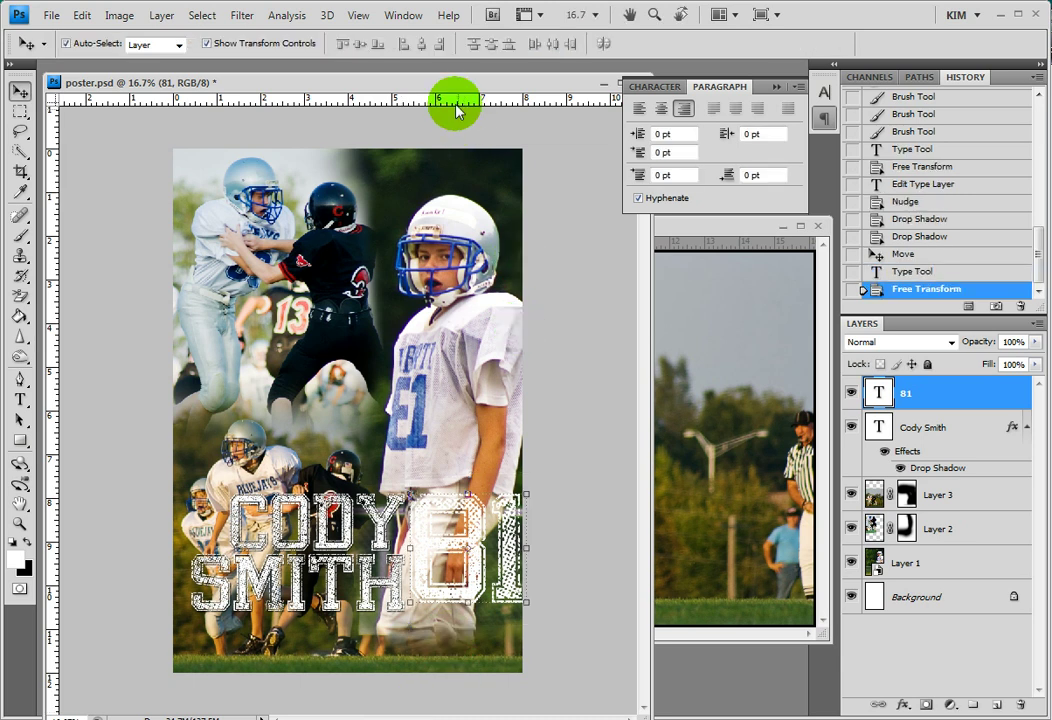
drag(455, 97, 472, 477)
drag(470, 487, 470, 492)
drag(450, 100, 390, 480)
drag(357, 100, 322, 610)
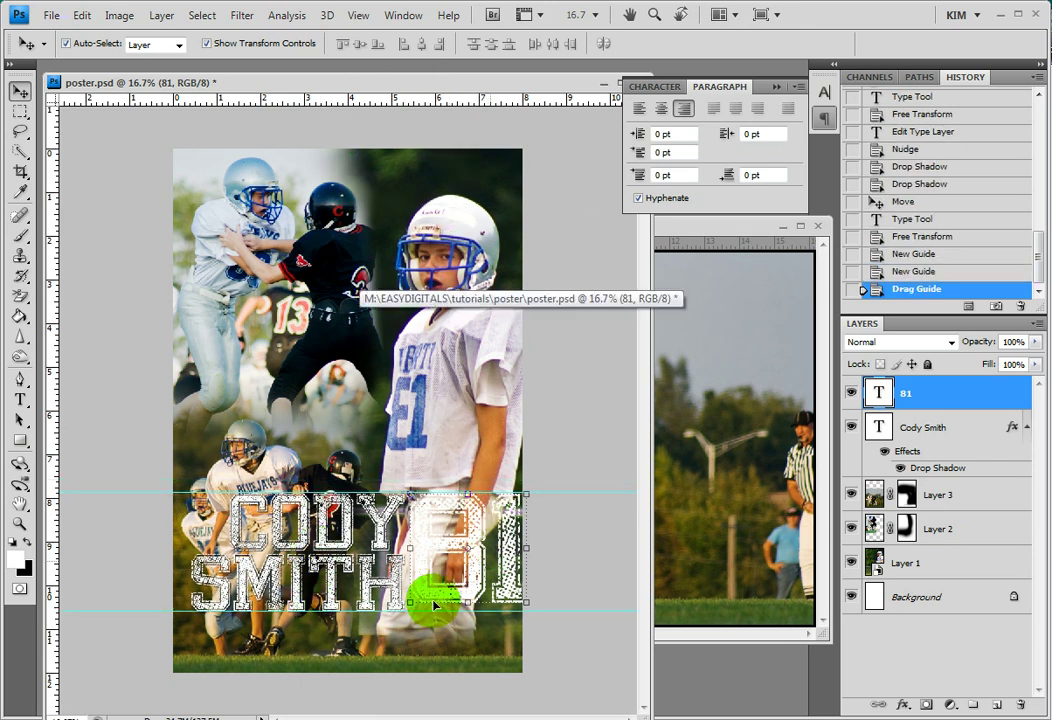
Resize the 81 to fit between the two guides
key(ctrl+t)
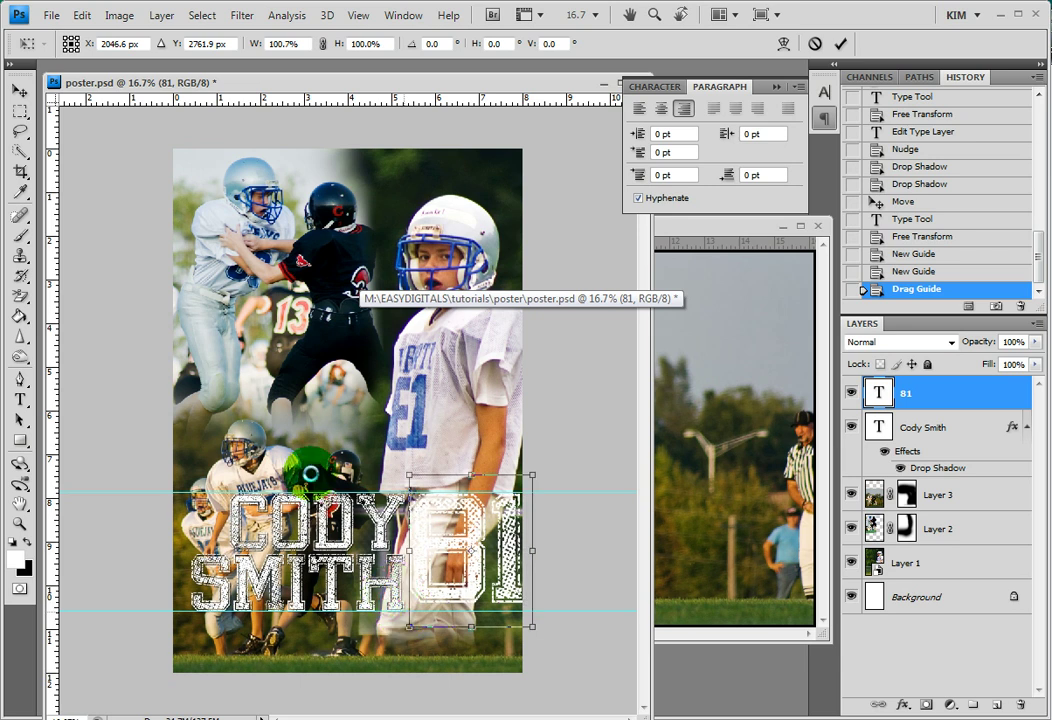
drag(410, 627, 395, 635)
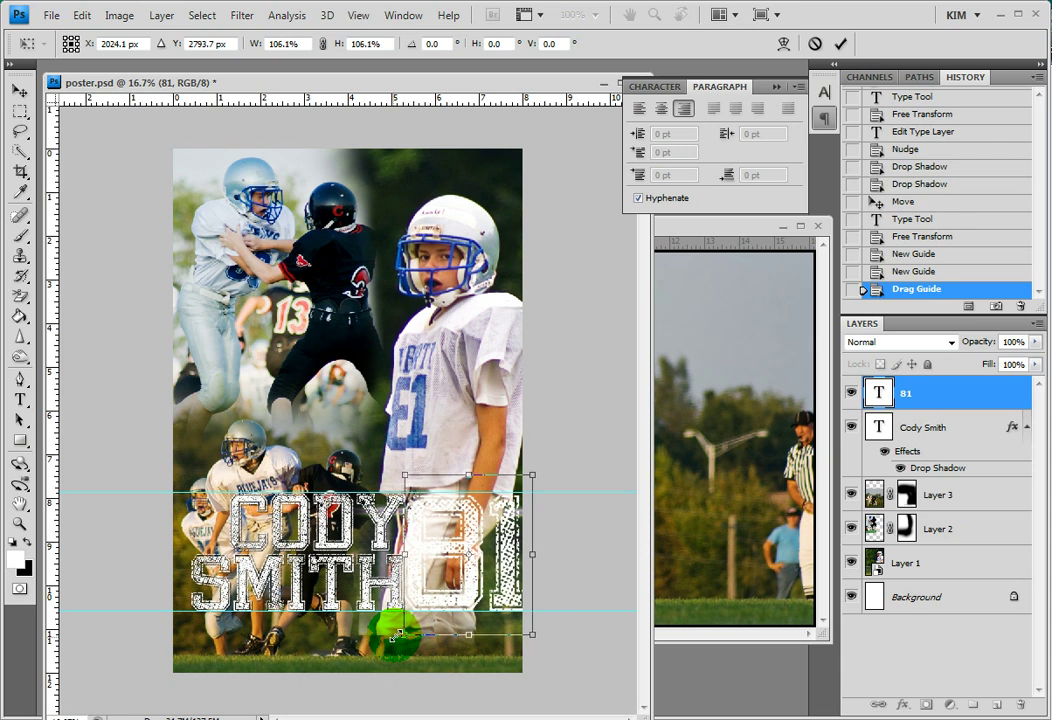
key(Return)
drag(408, 497, 404, 493)
key(Return)
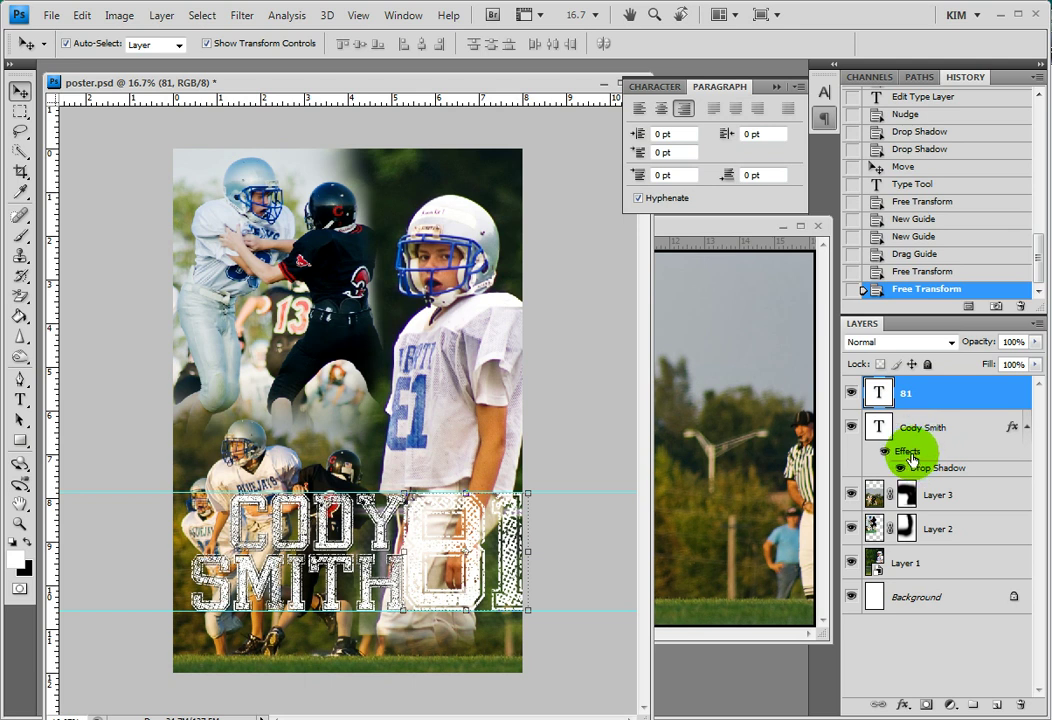
Copy the name's drop shadow onto the 81, nudge the name left, and add a left vertical guide
drag(905, 455, 921, 393)
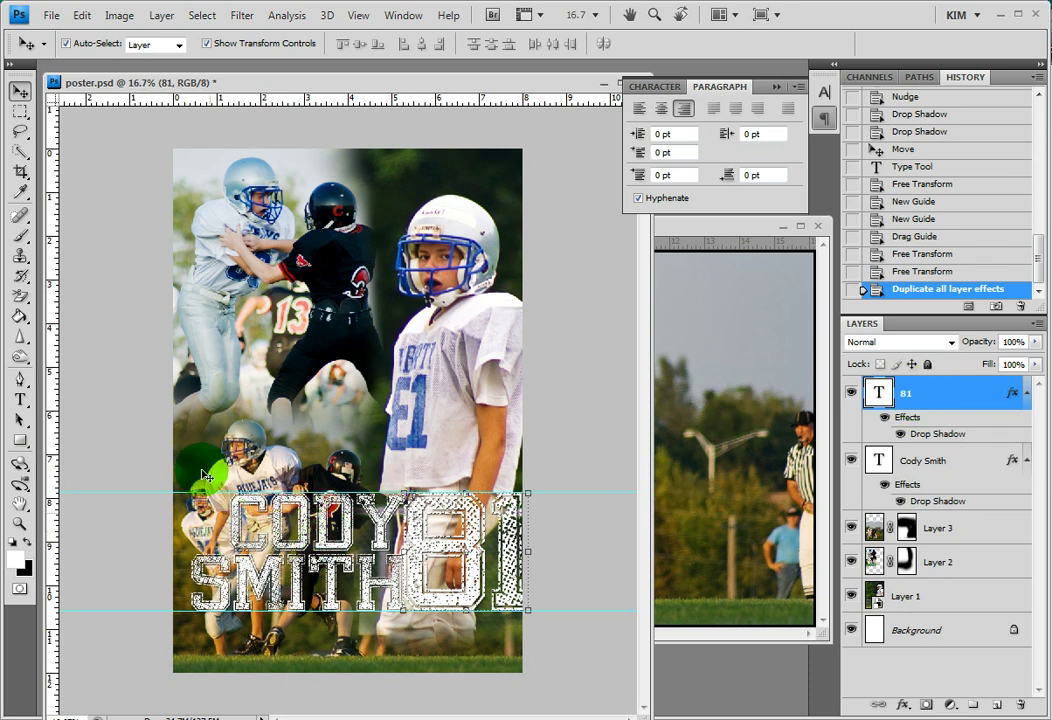
click(345, 558)
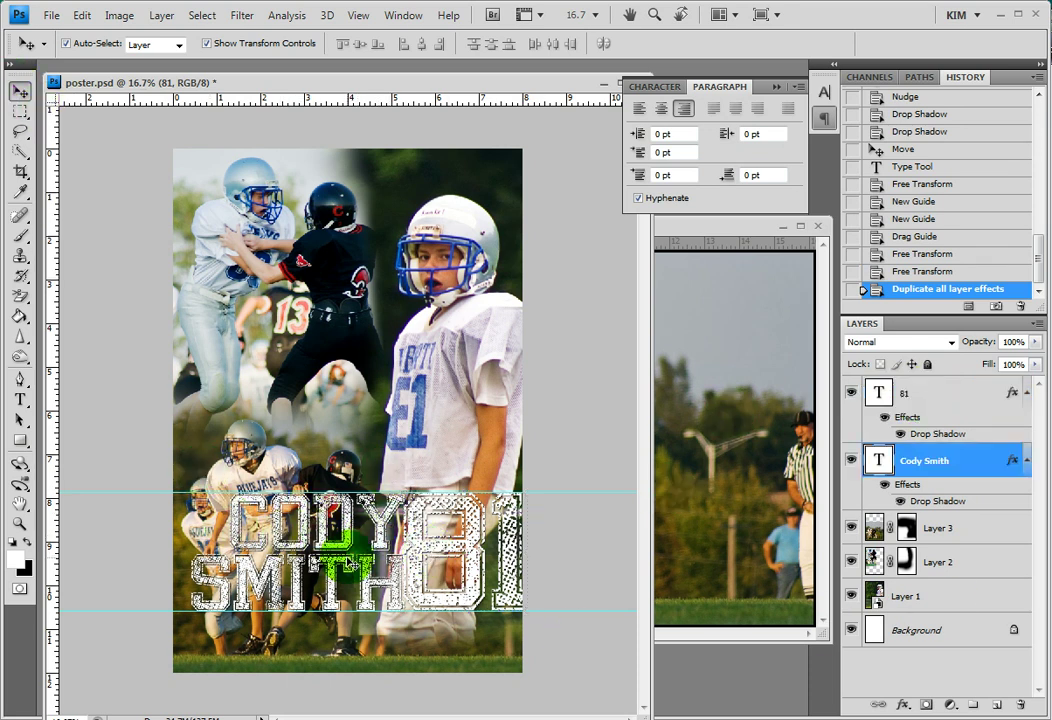
key(Left)
key(Left)
key(Left)
key(Left)
key(Left)
key(Left)
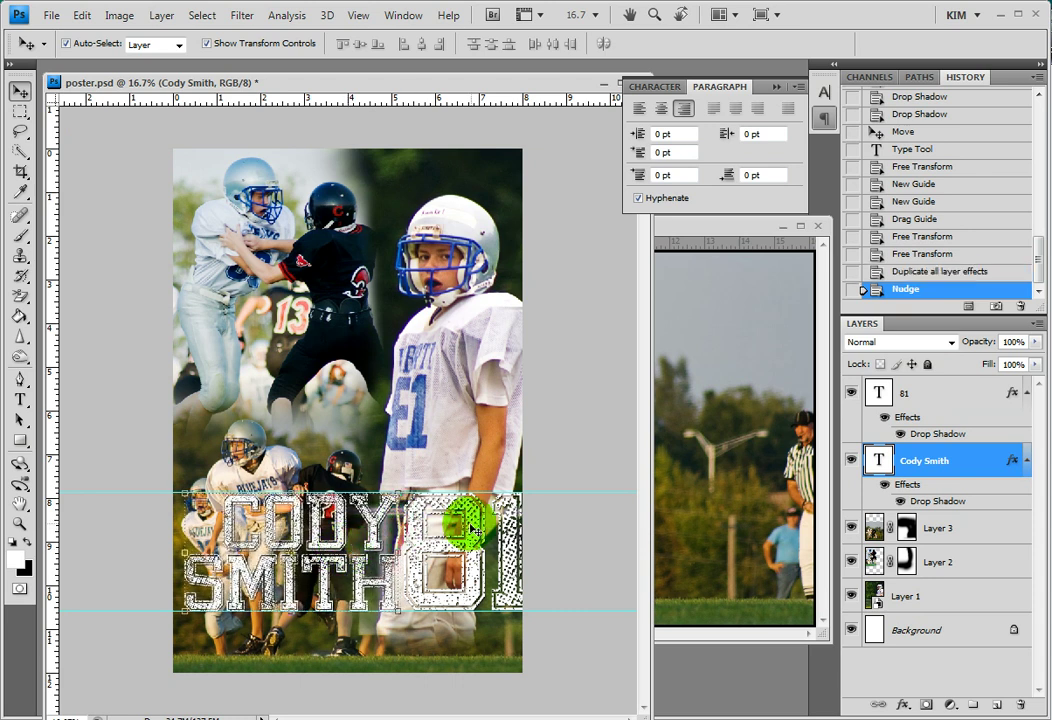
drag(51, 413, 194, 415)
Drag margin guides near the left, right, top and bottom edges, then select the 81 layer
drag(289, 99, 295, 170)
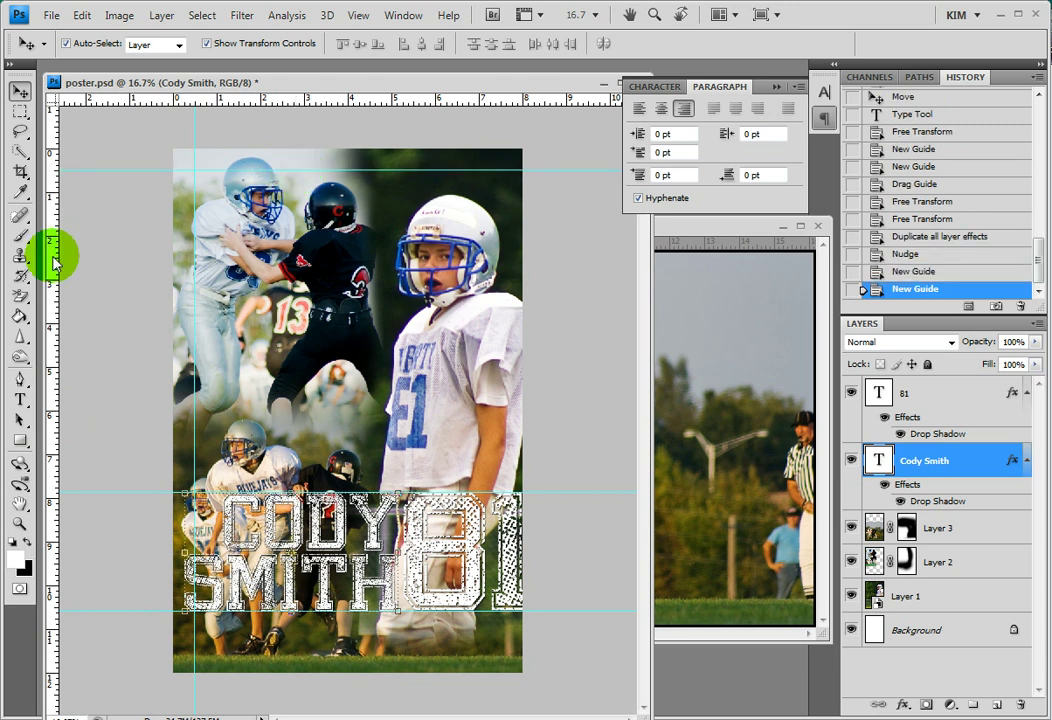
drag(55, 272, 502, 303)
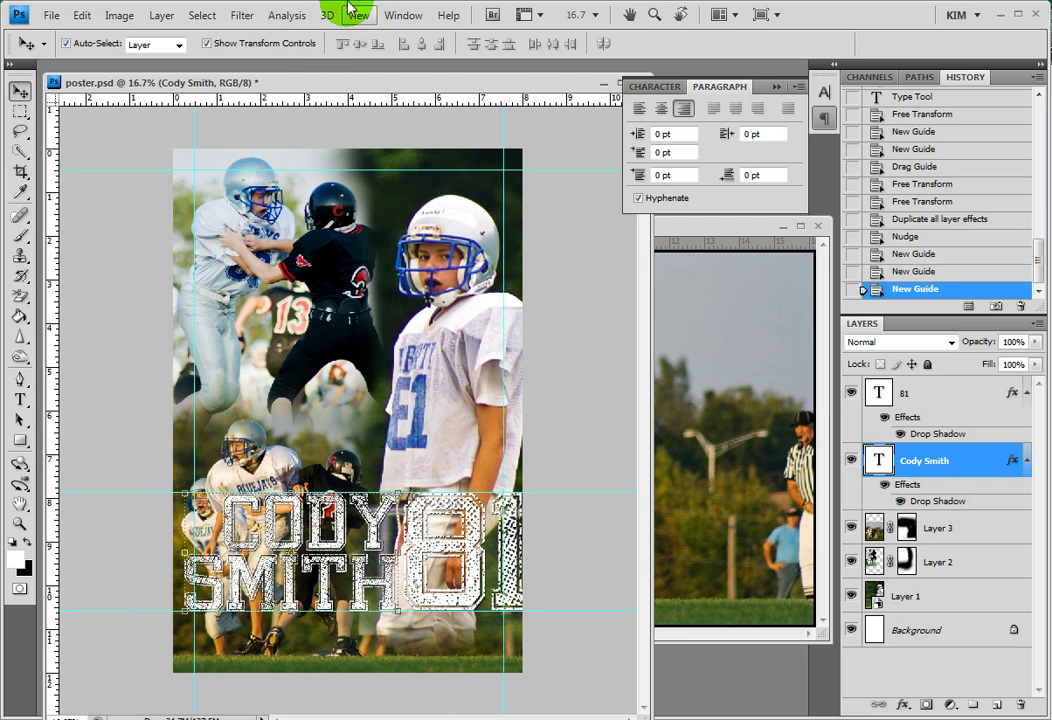
drag(348, 100, 399, 650)
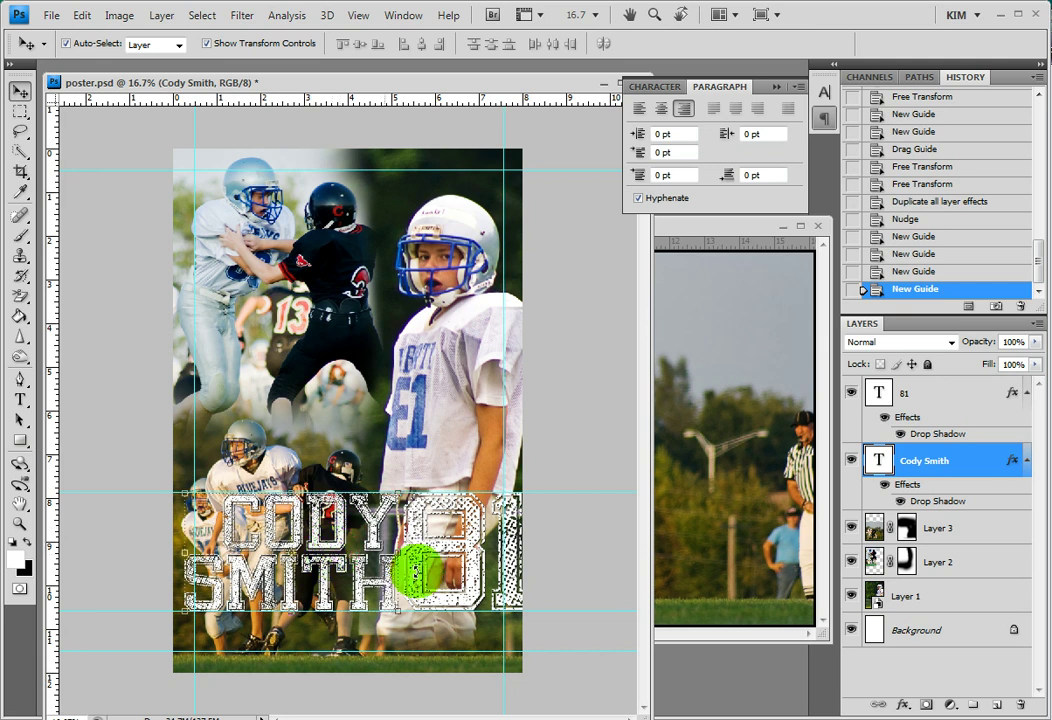
click(430, 530)
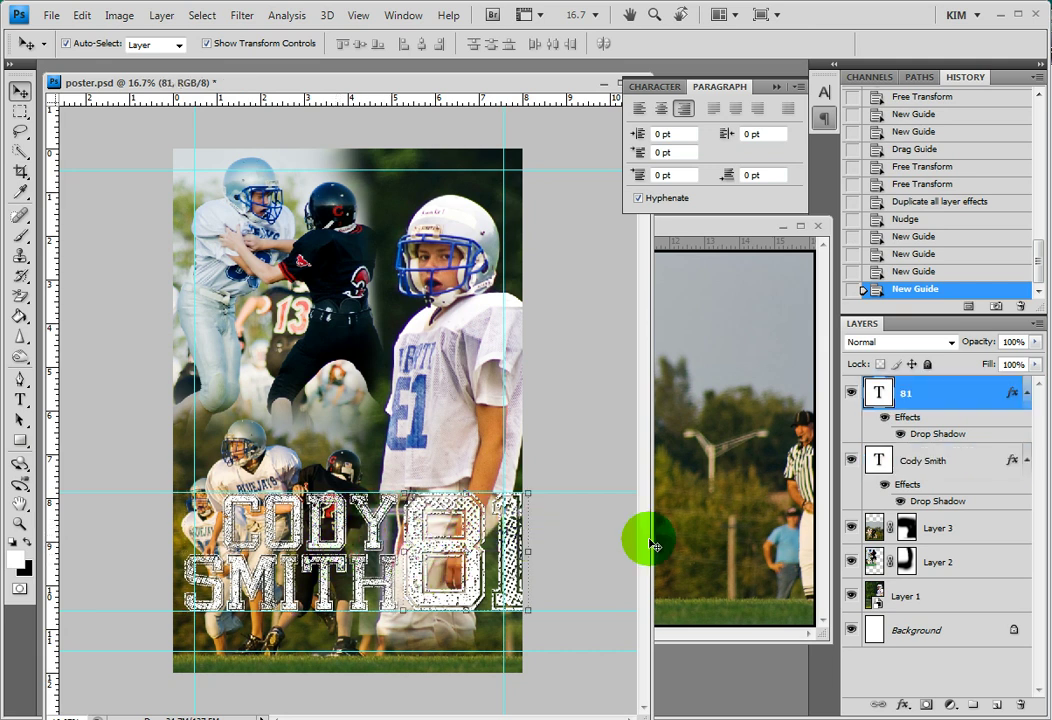
Scale the name and 81 layers together to about 90% to fit within the side guides
shift+click(290, 530)
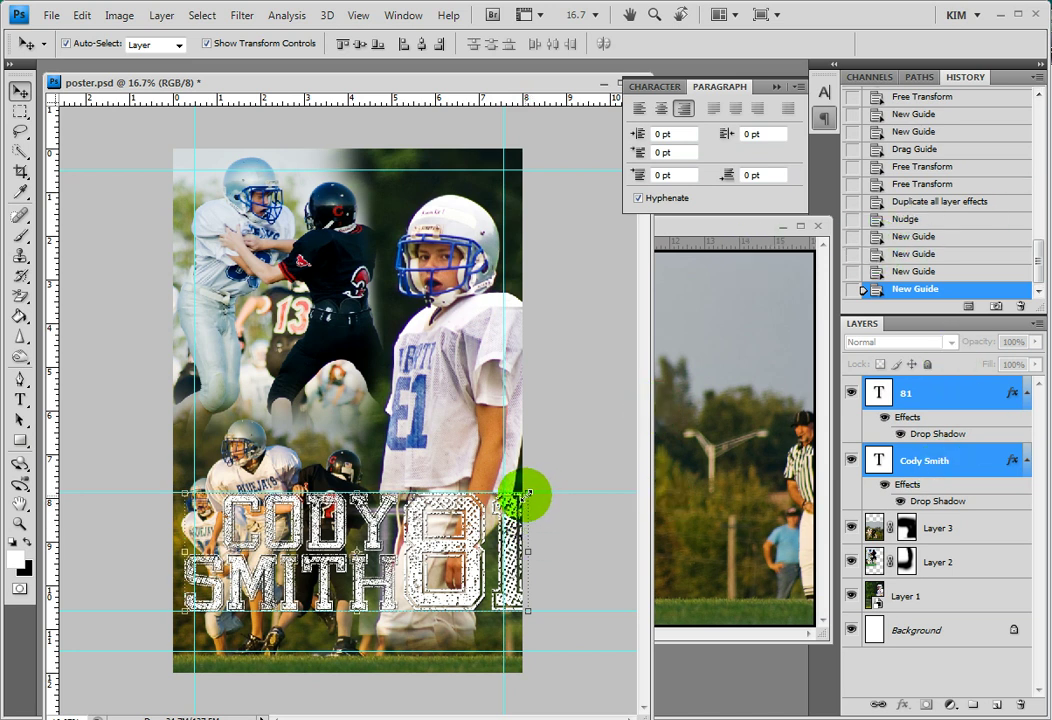
drag(525, 495, 499, 504)
mouse_move(188, 500)
mouse_down()
mouse_move(207, 528)
mouse_move(192, 525)
mouse_up()
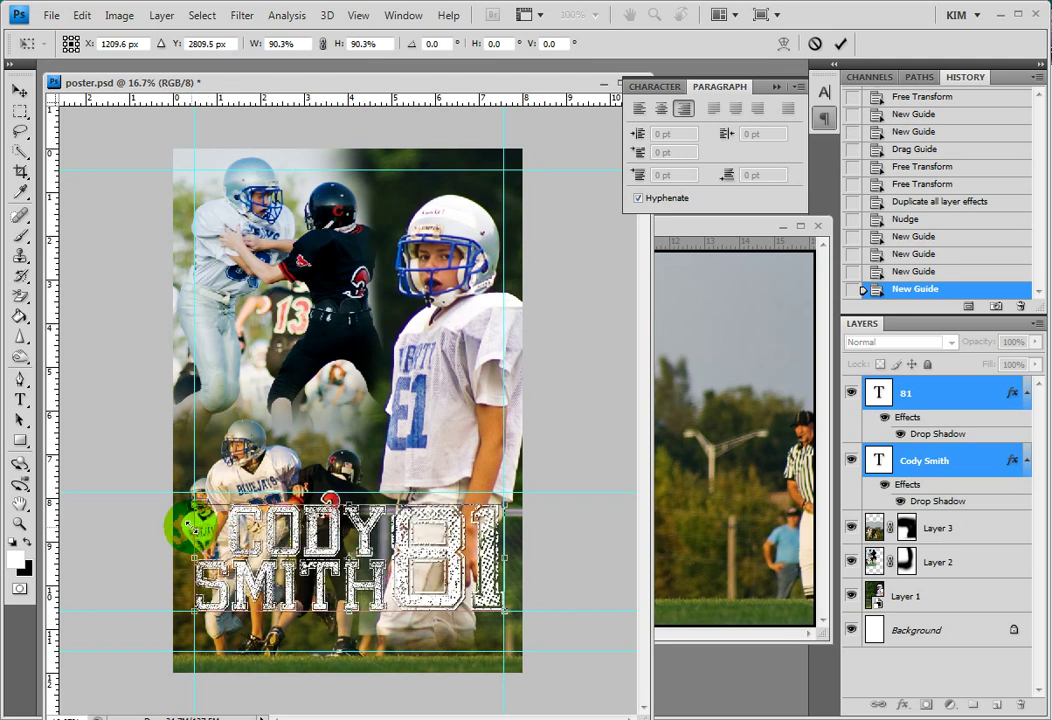
key(Return)
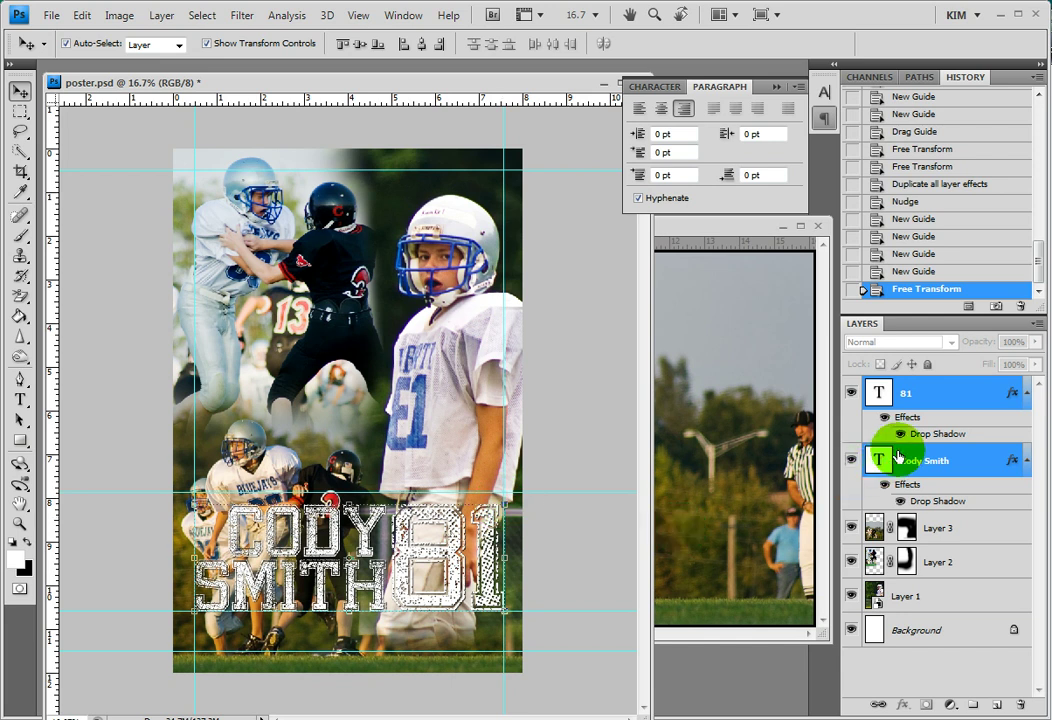
click(957, 390)
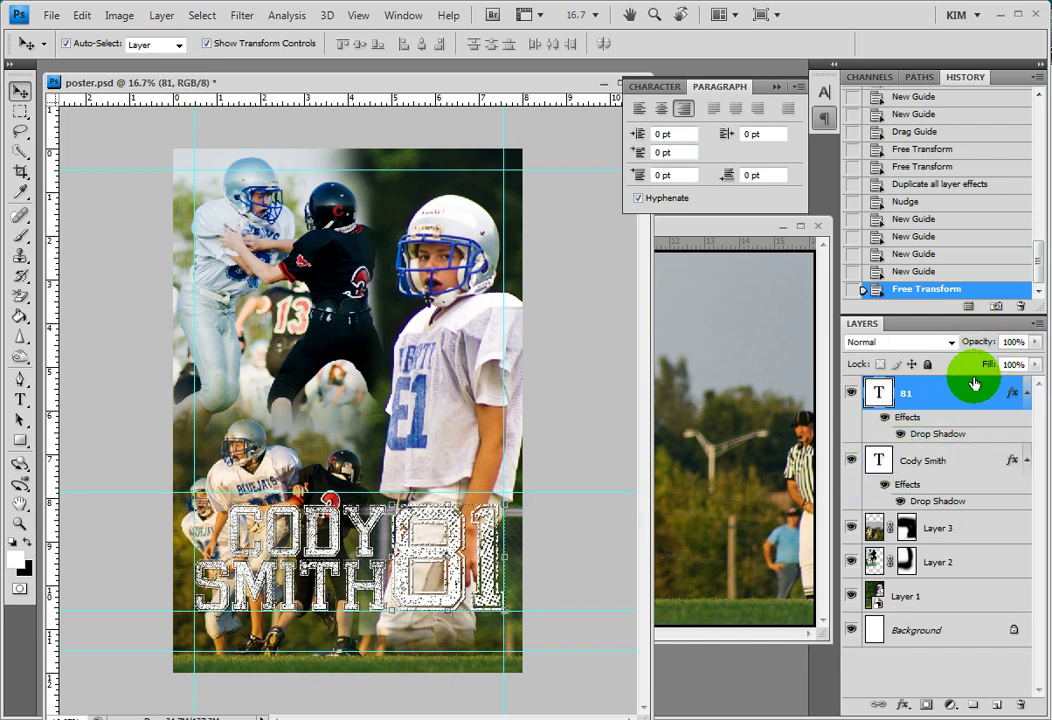
Set the 81 to 70% opacity, try Arial Black, then revert to Bandung Hardcore via History
drag(985, 345, 972, 346)
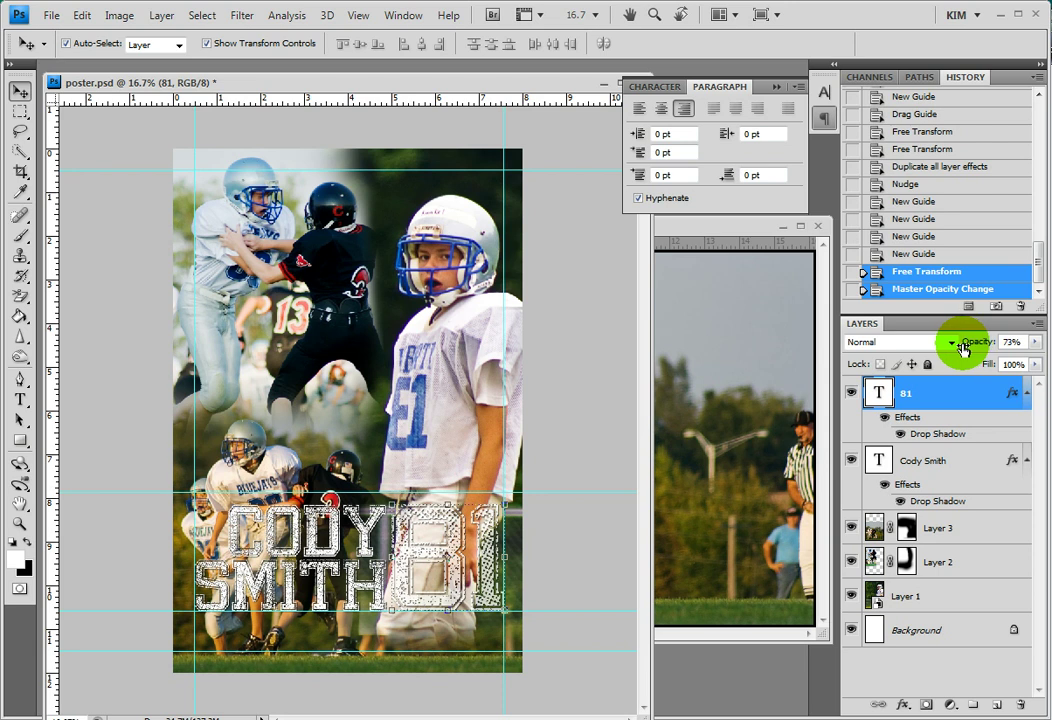
click(965, 345)
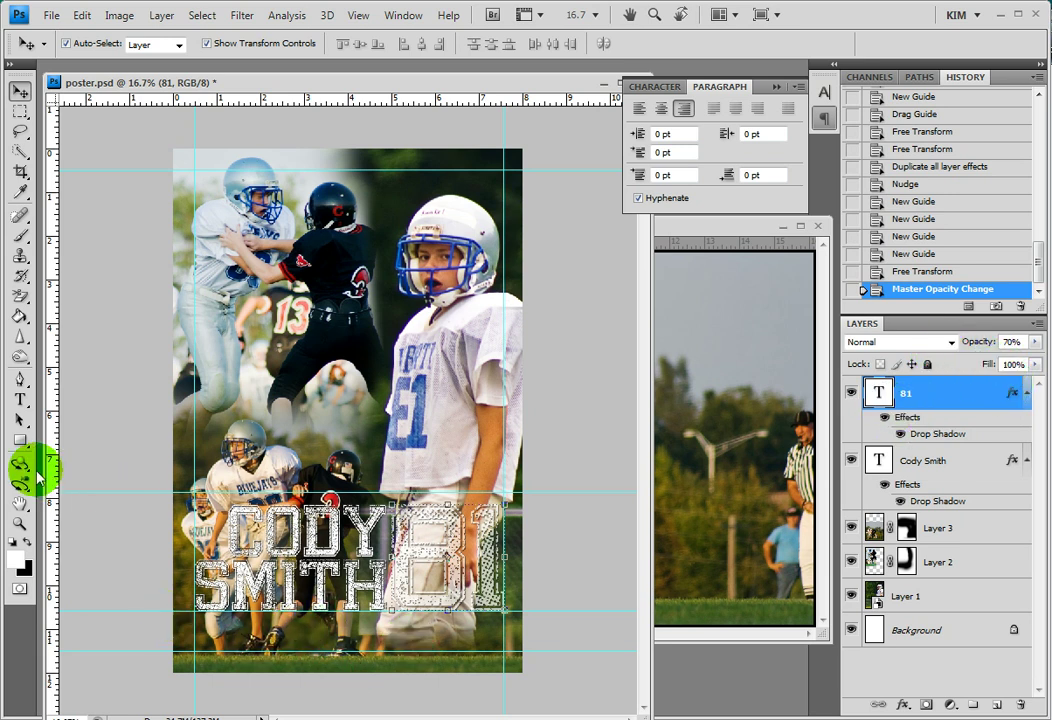
click(22, 400)
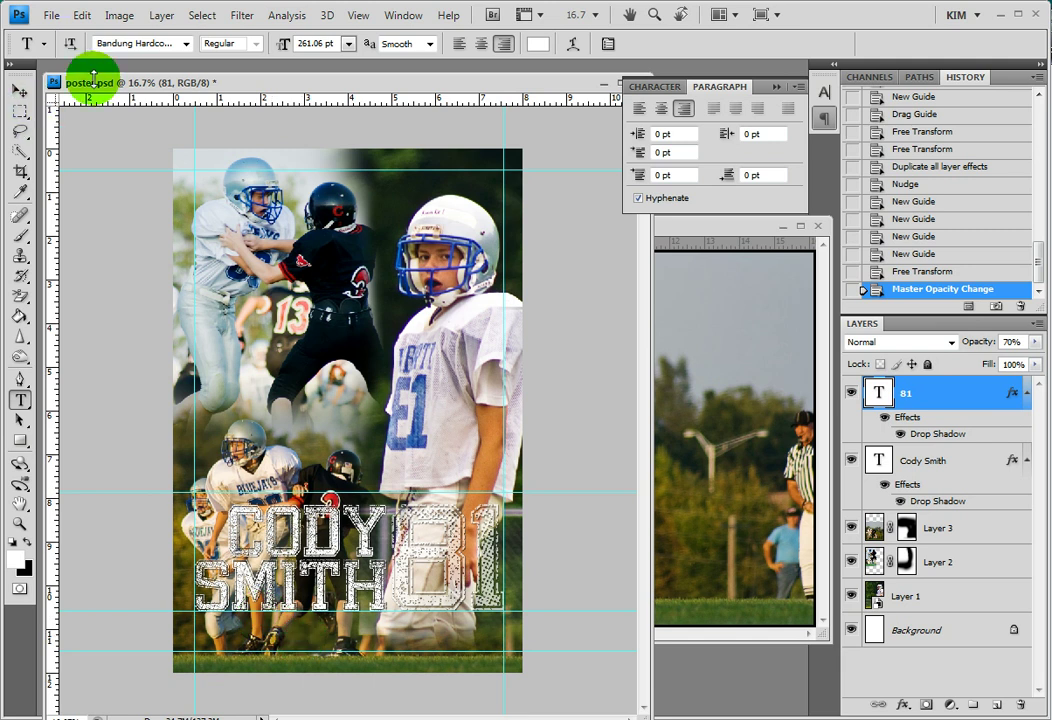
click(186, 42)
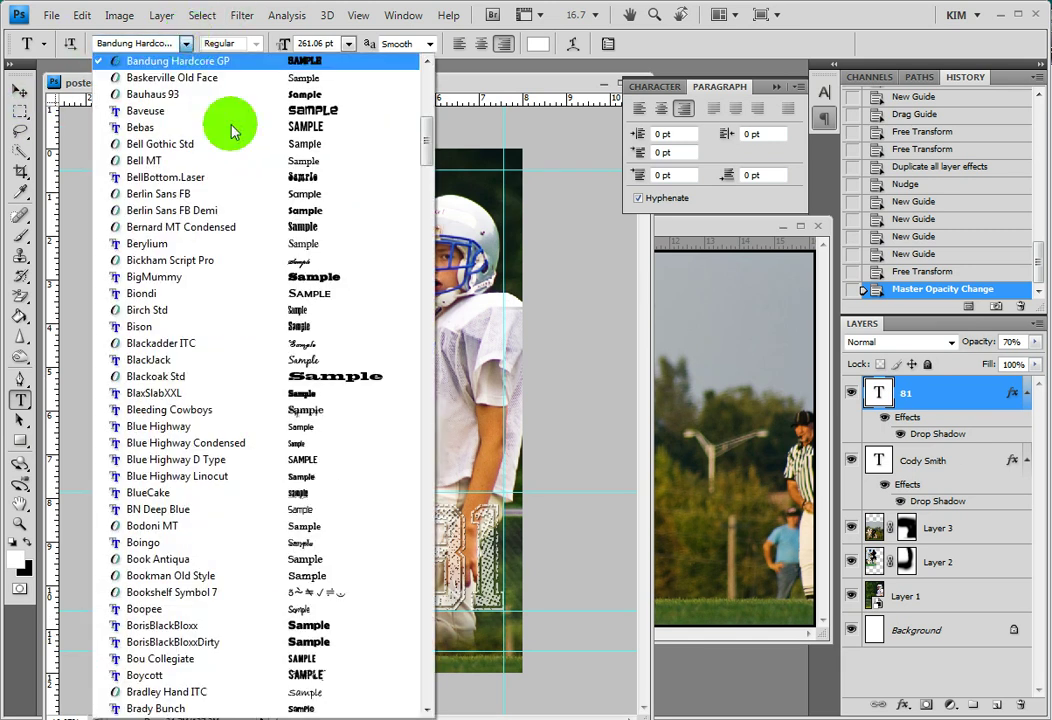
scroll(200, 270, up, 10)
click(122, 347)
click(255, 44)
click(230, 142)
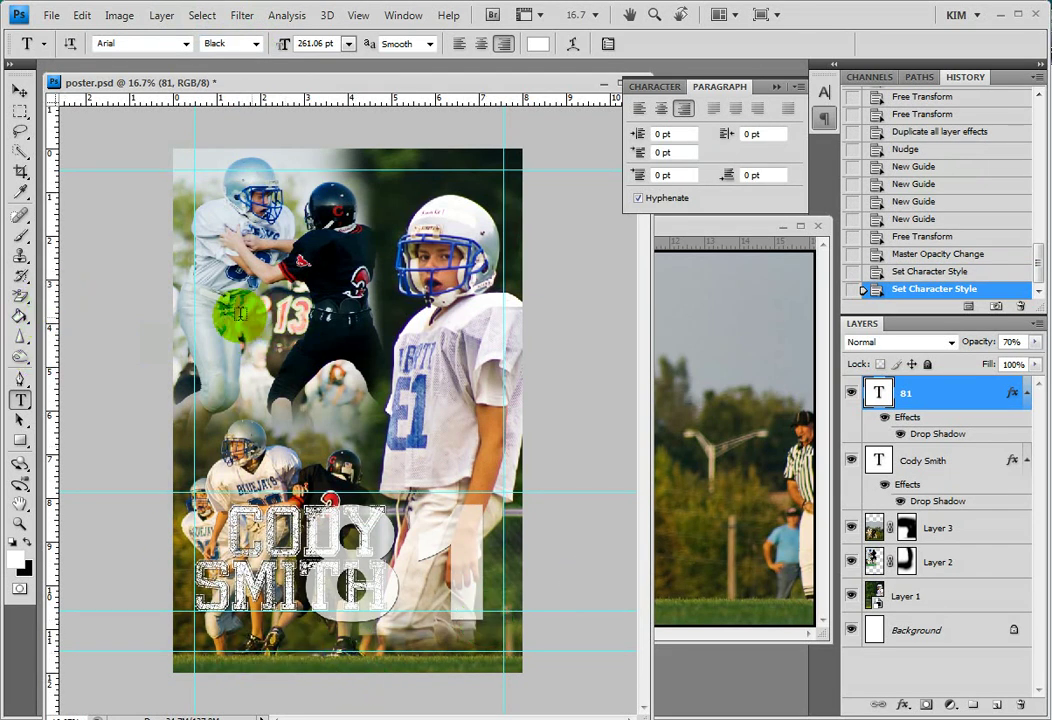
click(922, 272)
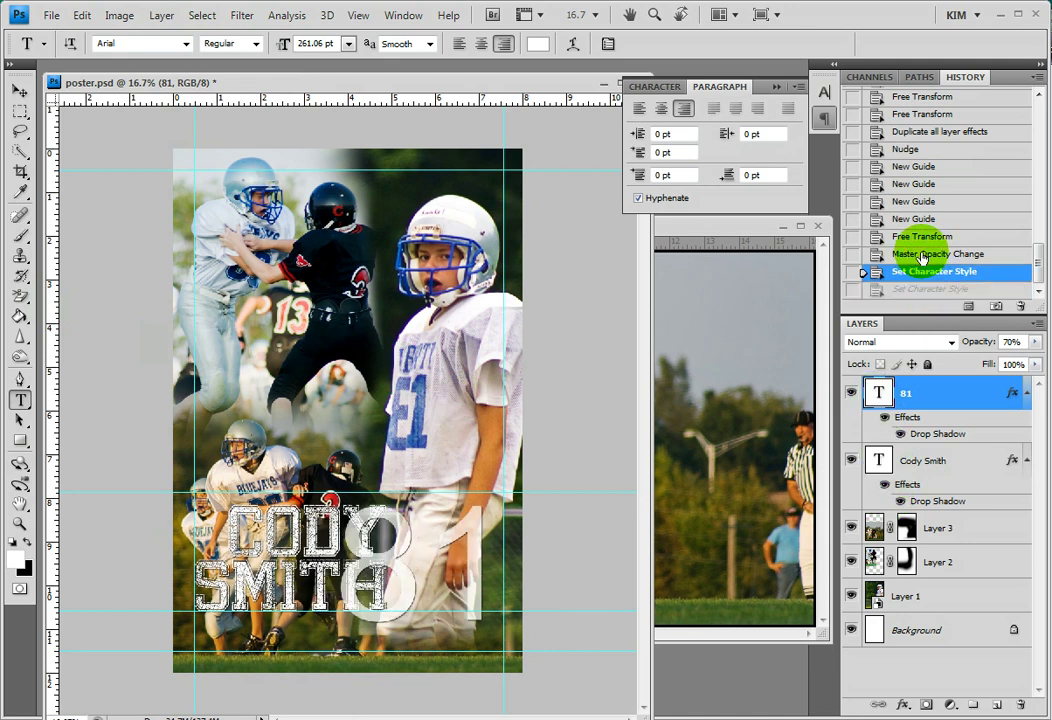
click(922, 256)
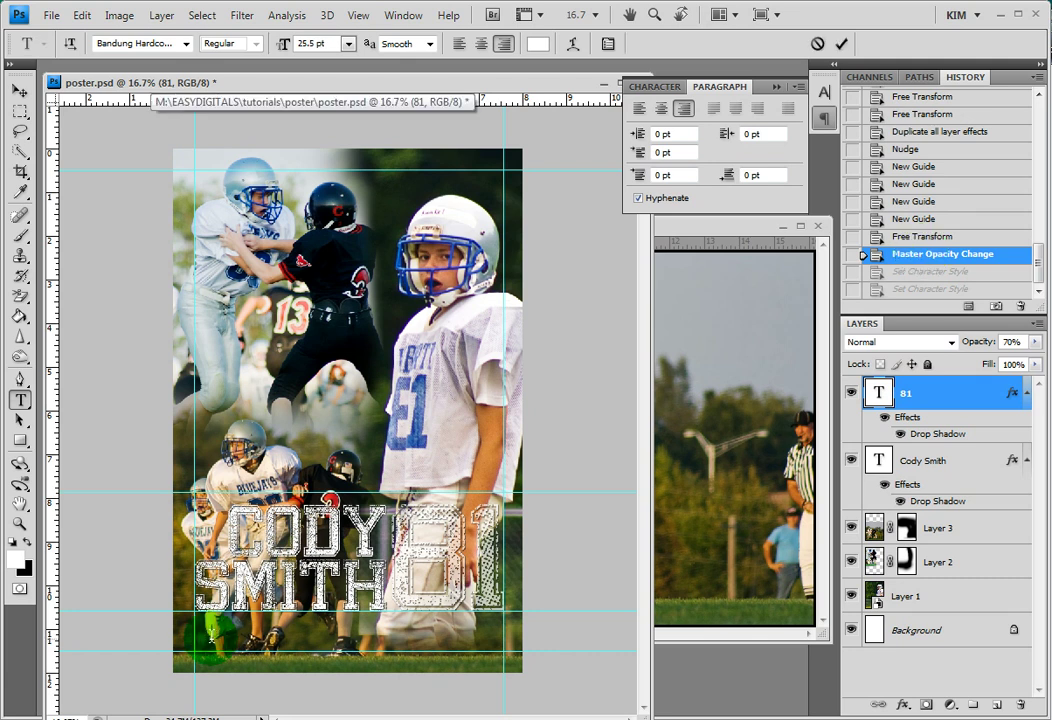
Start a caption text layer set in Arial Black with centred alignment
click(210, 635)
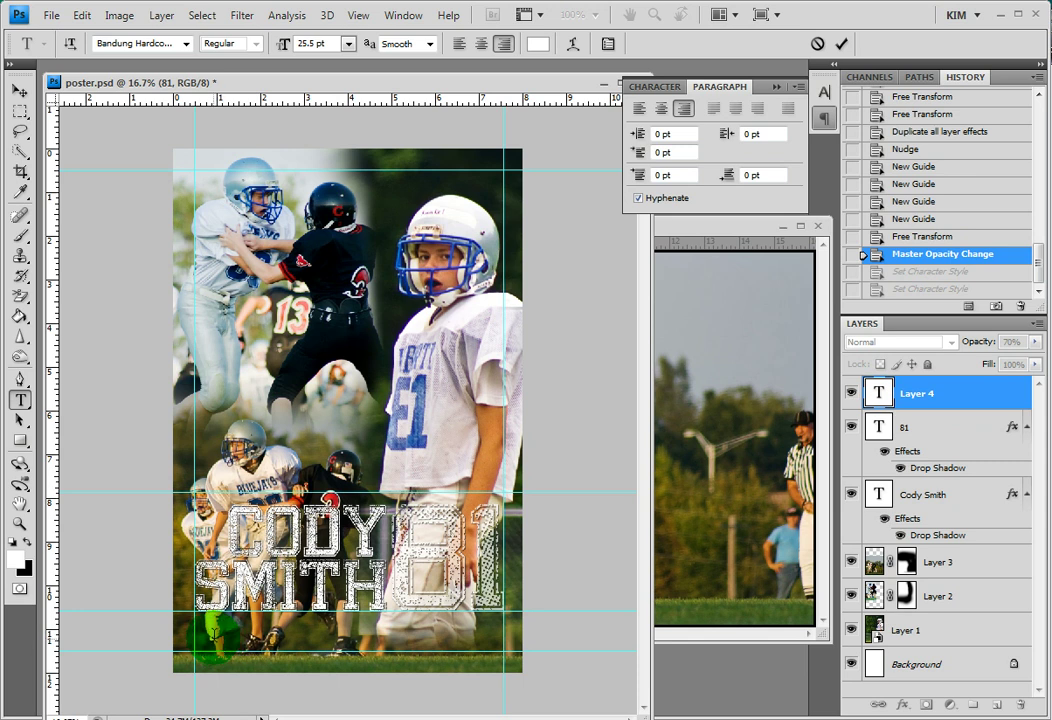
click(186, 44)
scroll(205, 145, up, 8)
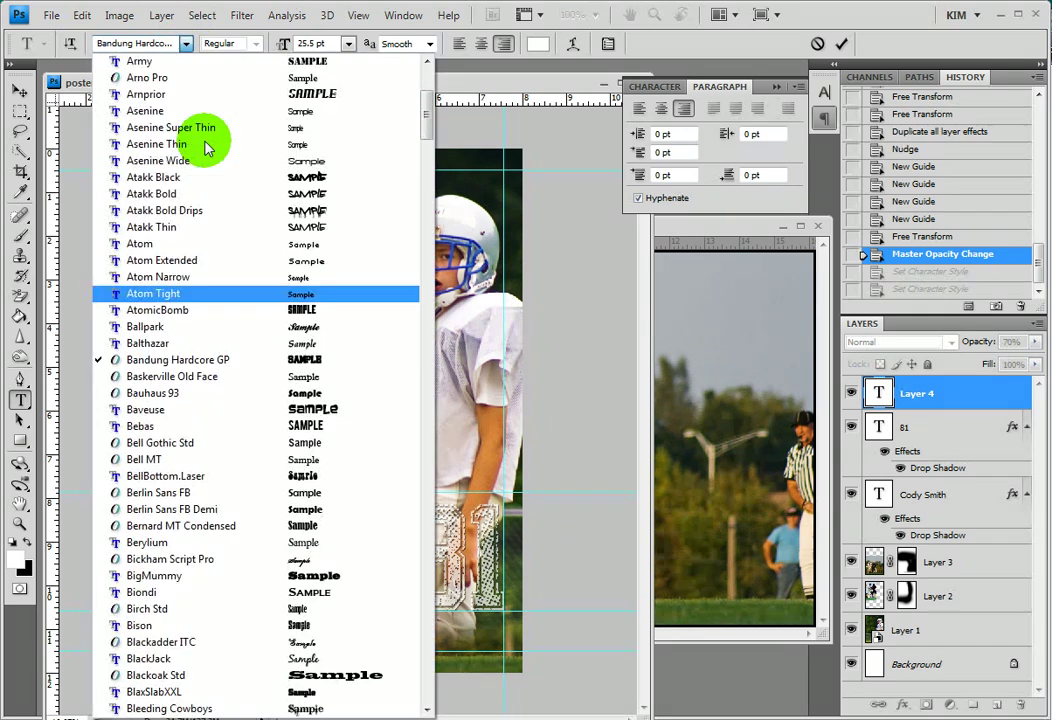
scroll(205, 145, up, 1)
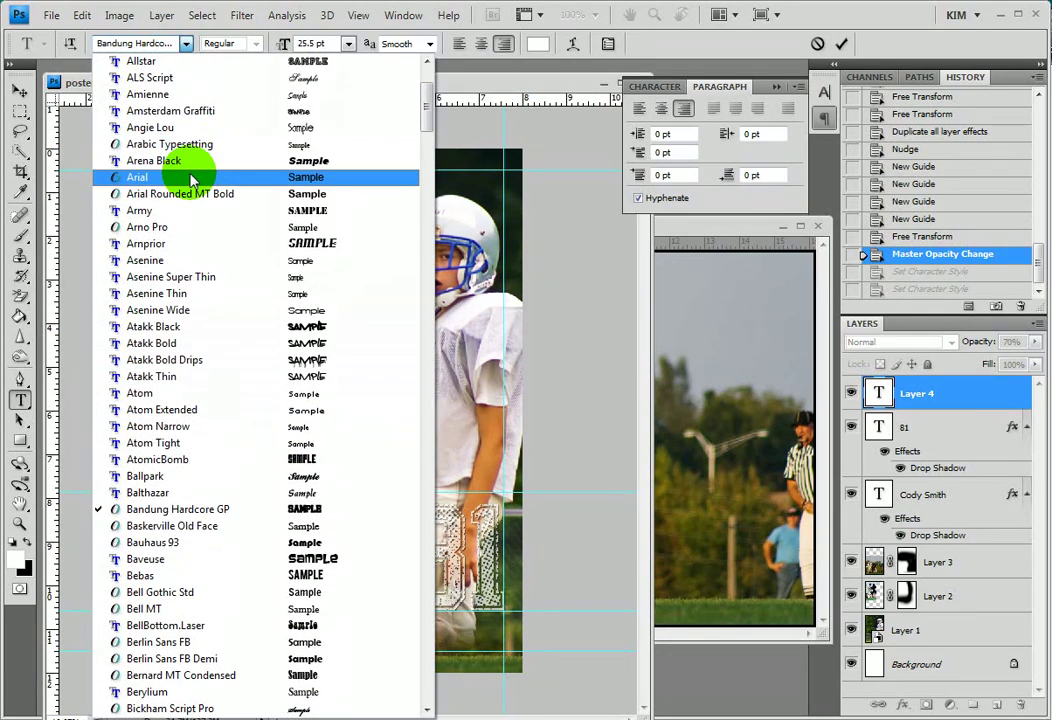
click(200, 172)
click(251, 44)
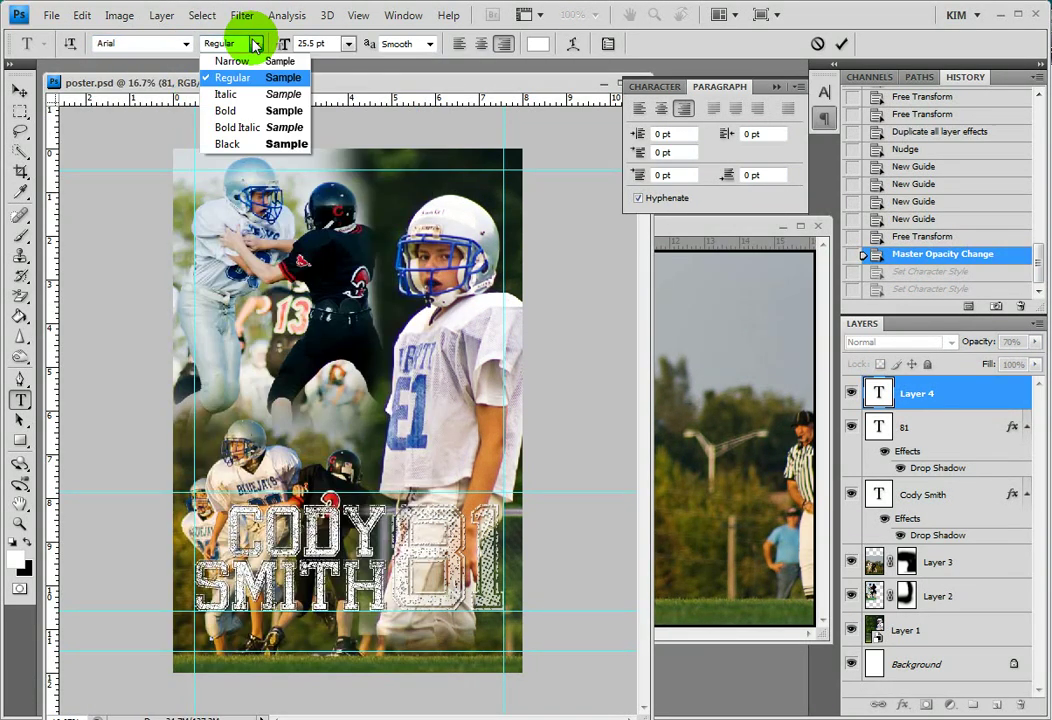
click(228, 142)
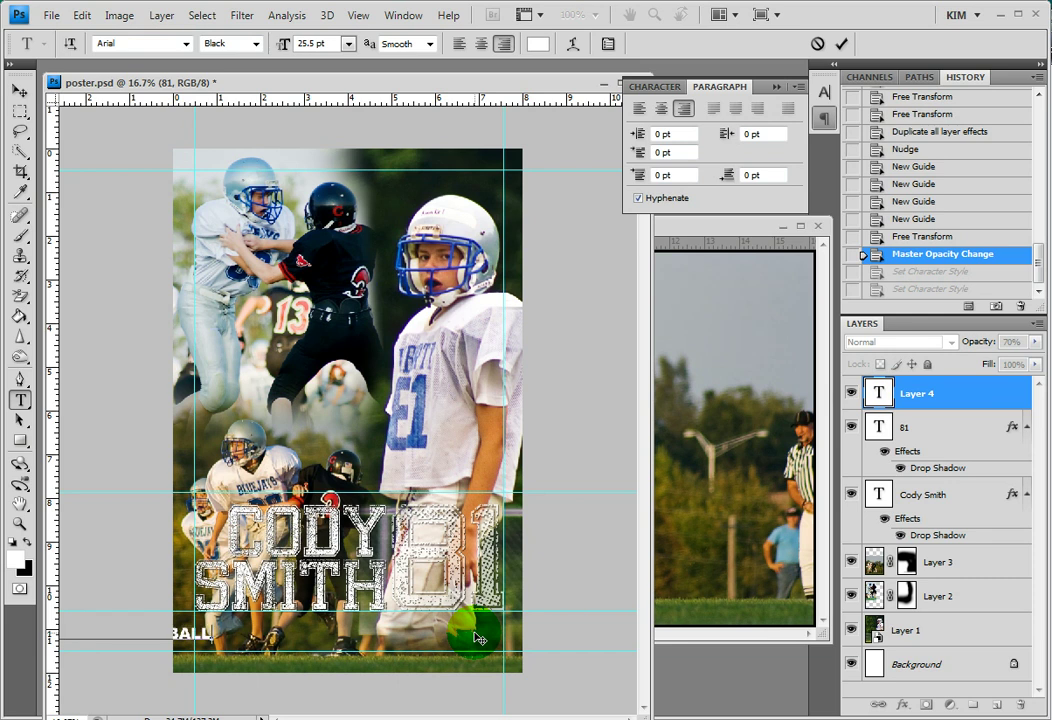
click(481, 44)
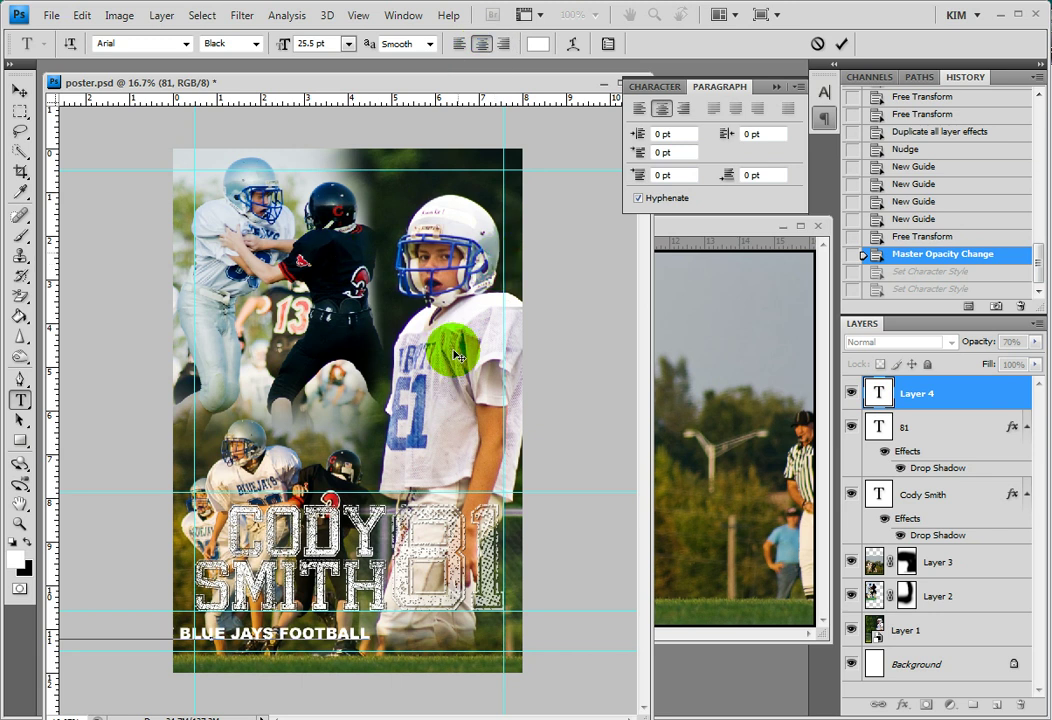
click(20, 91)
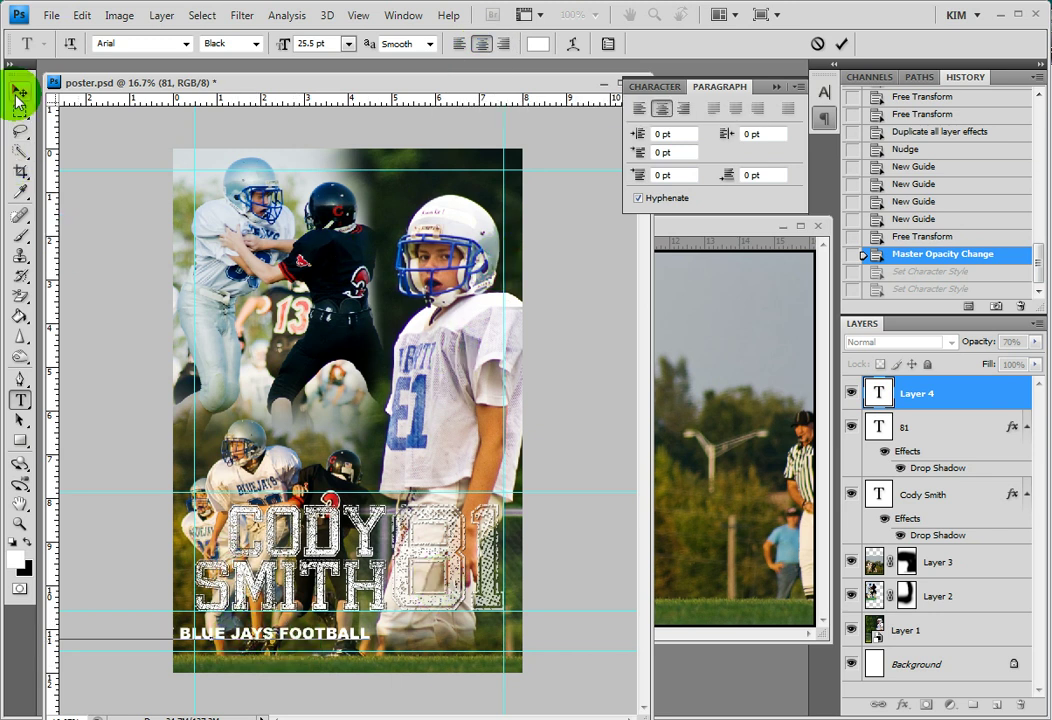
drag(240, 640, 383, 630)
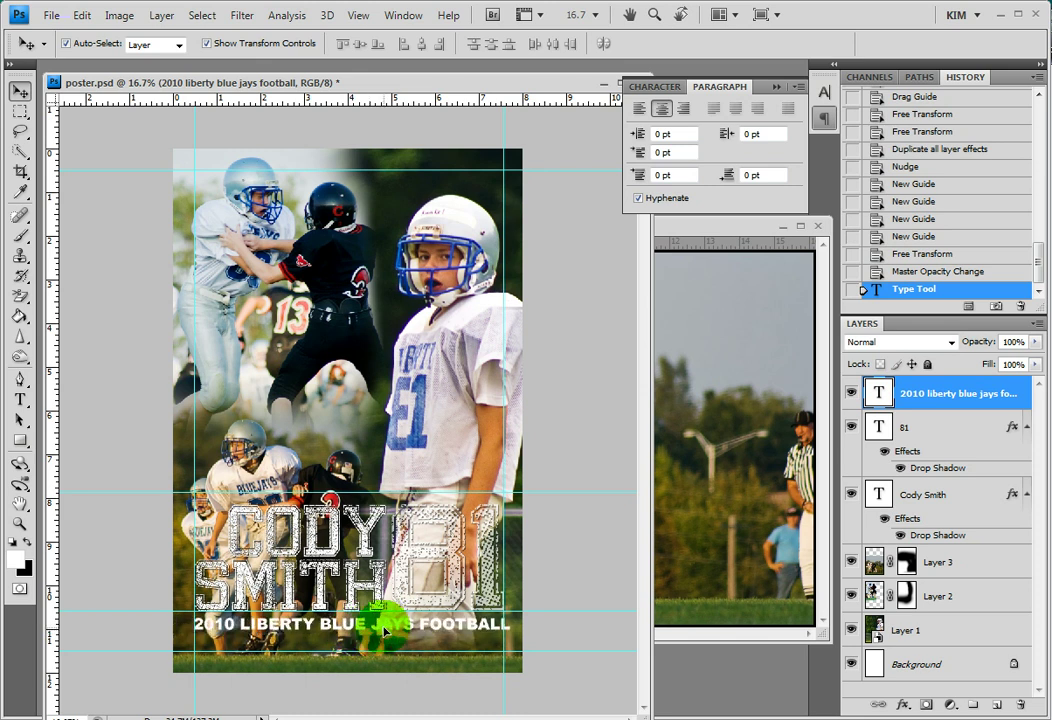
click(512, 628)
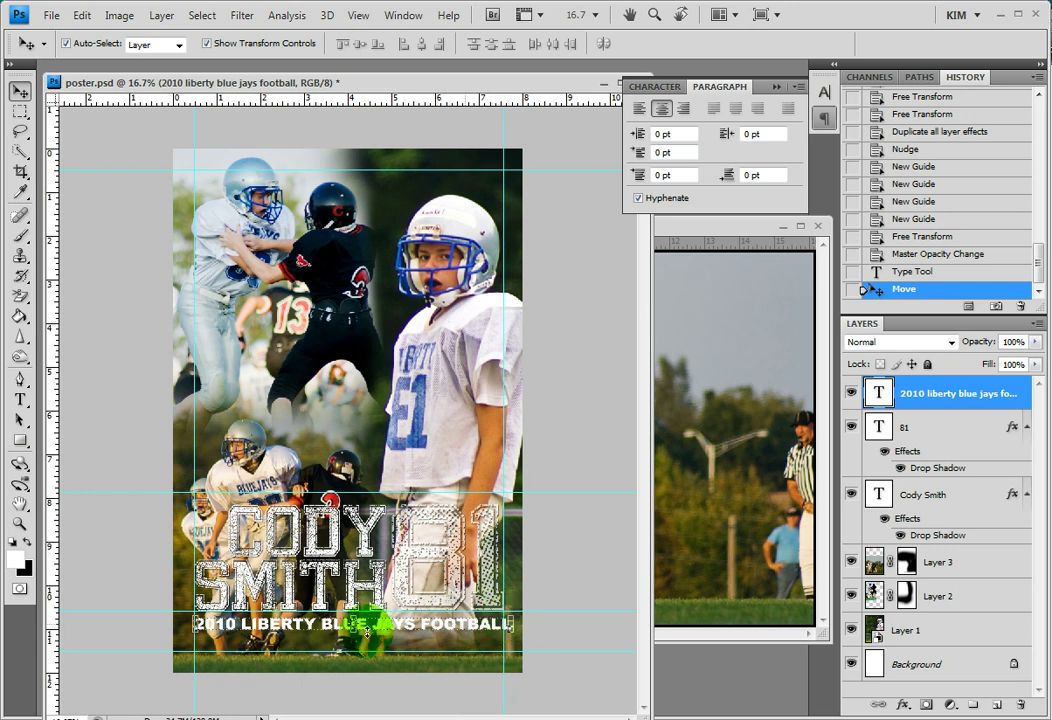
click(19, 399)
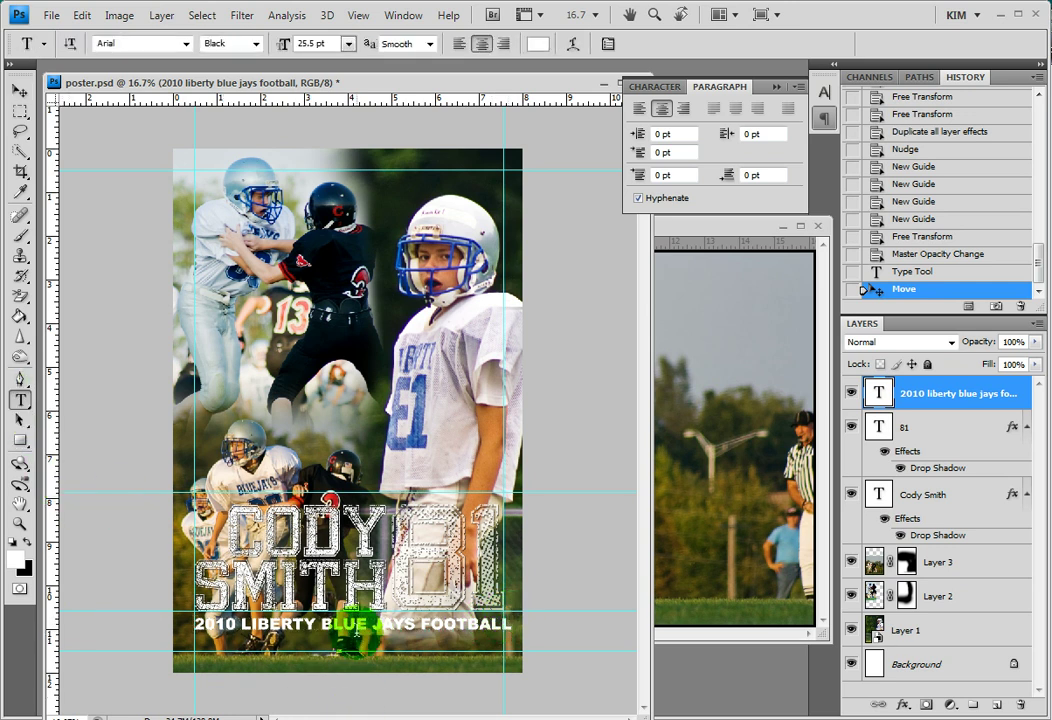
Select the whole caption and set its tracking to -25 in the Character panel
triple_click(355, 628)
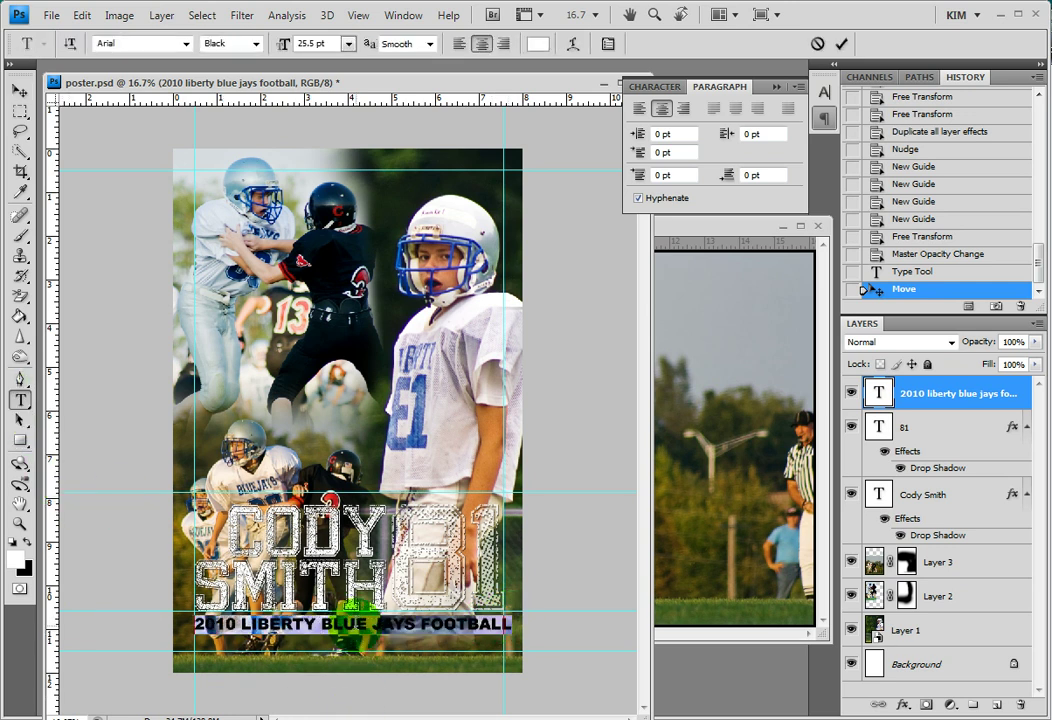
click(660, 86)
click(677, 132)
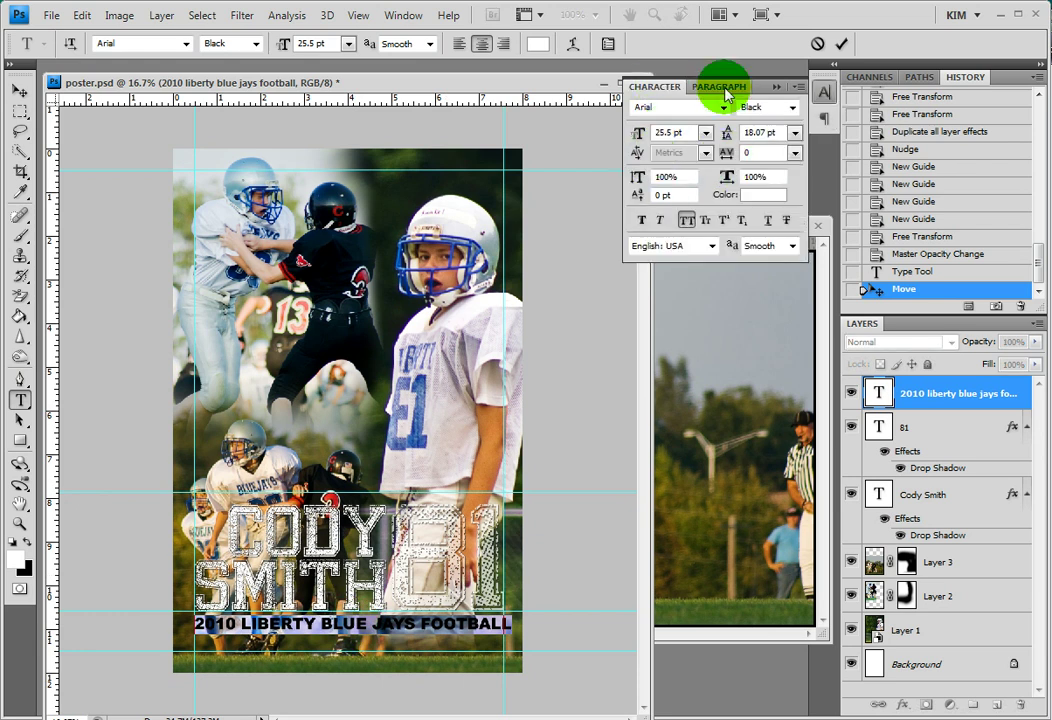
key(Tab)
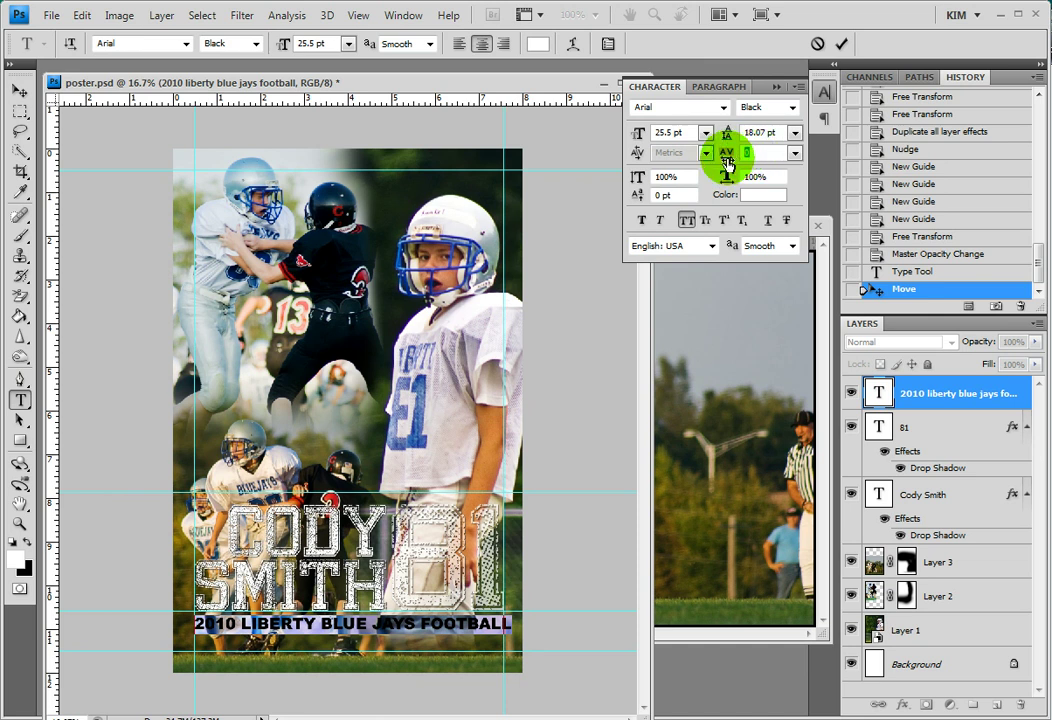
text(-5)
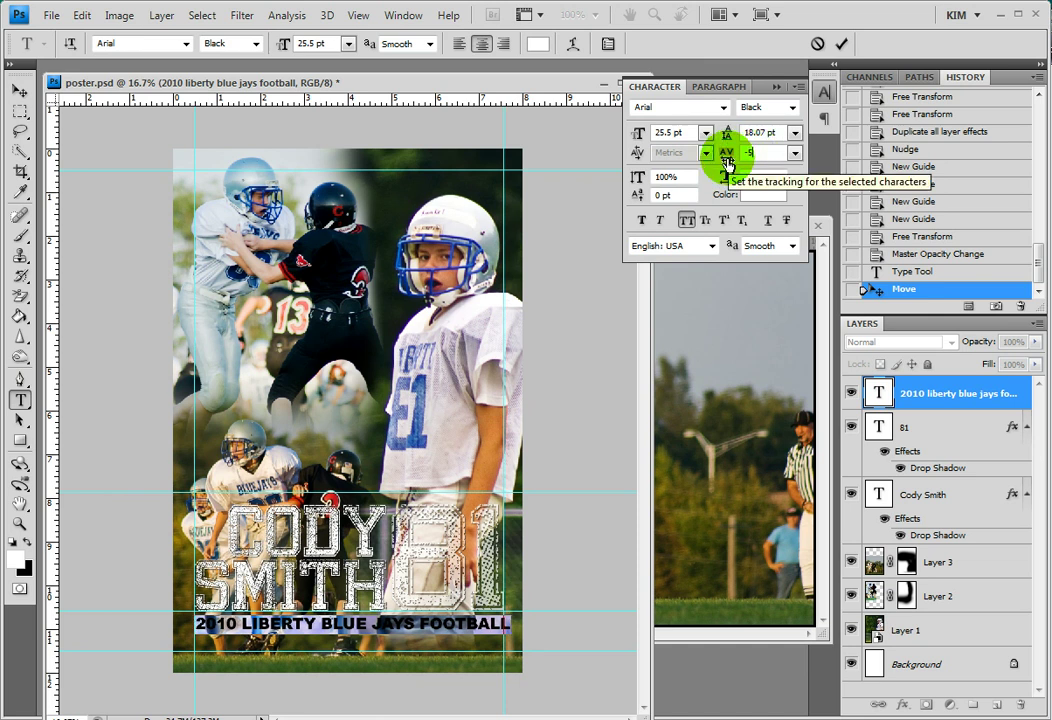
key(Return)
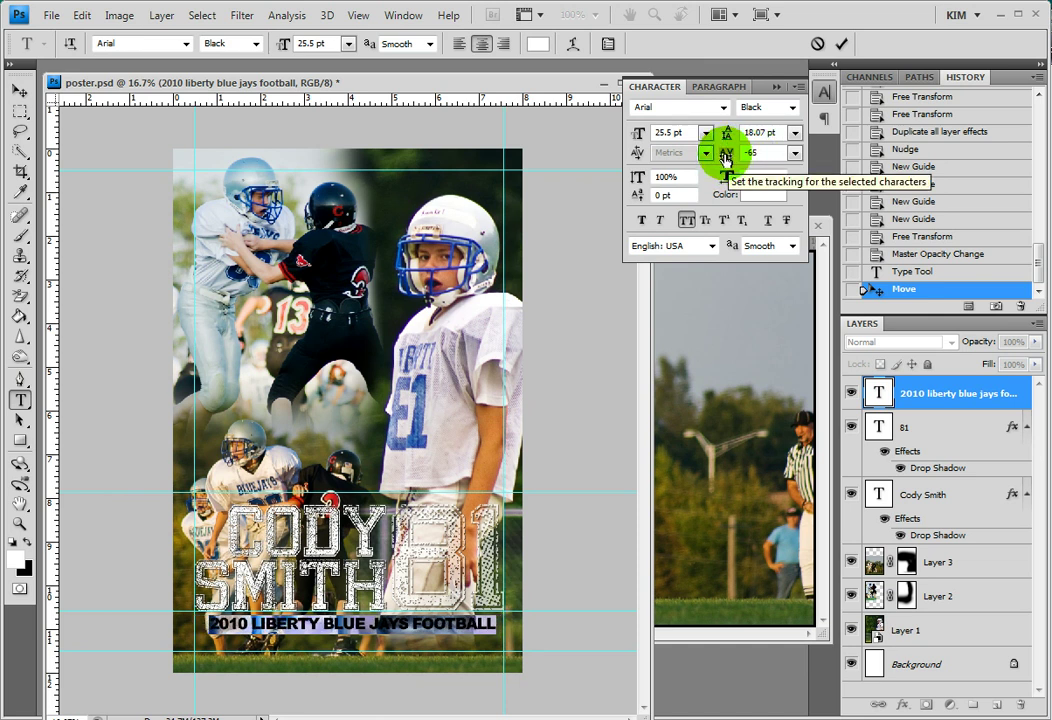
text(-25)
key(Return)
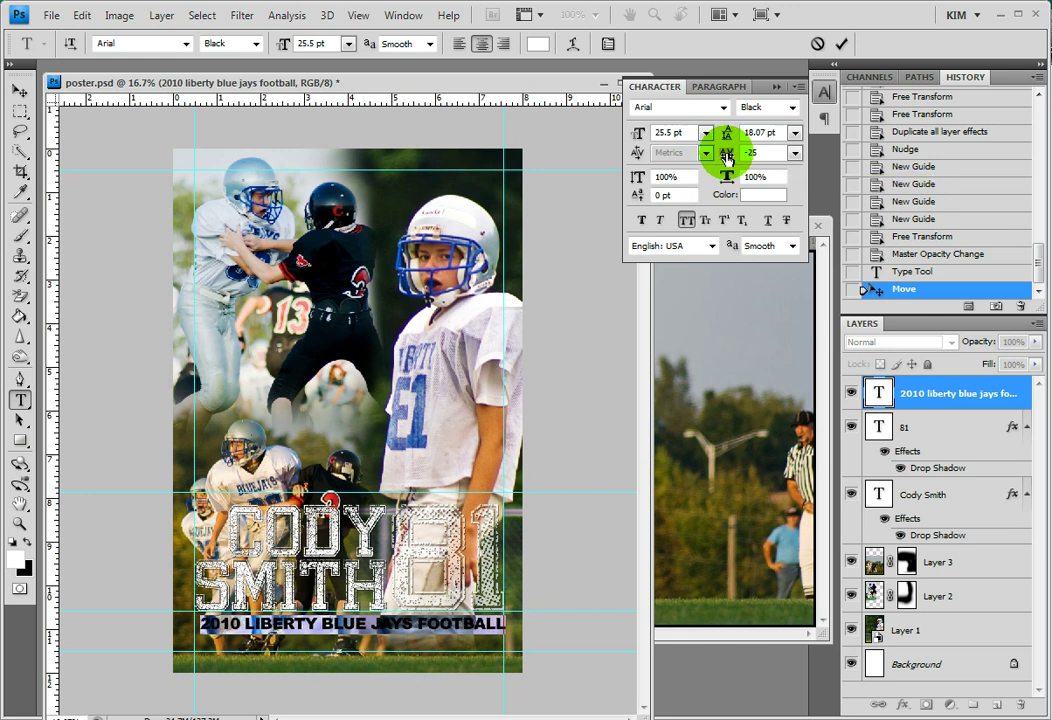
Nudge the caption slightly up and left with the Move tool
click(19, 89)
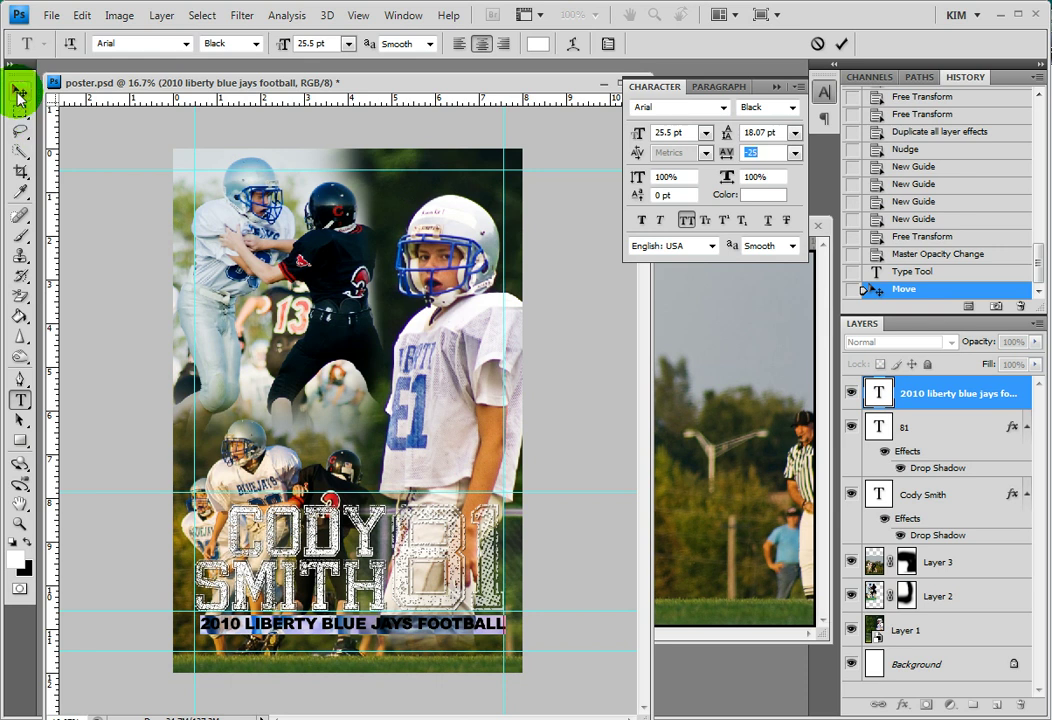
key(Left)
key(Up)
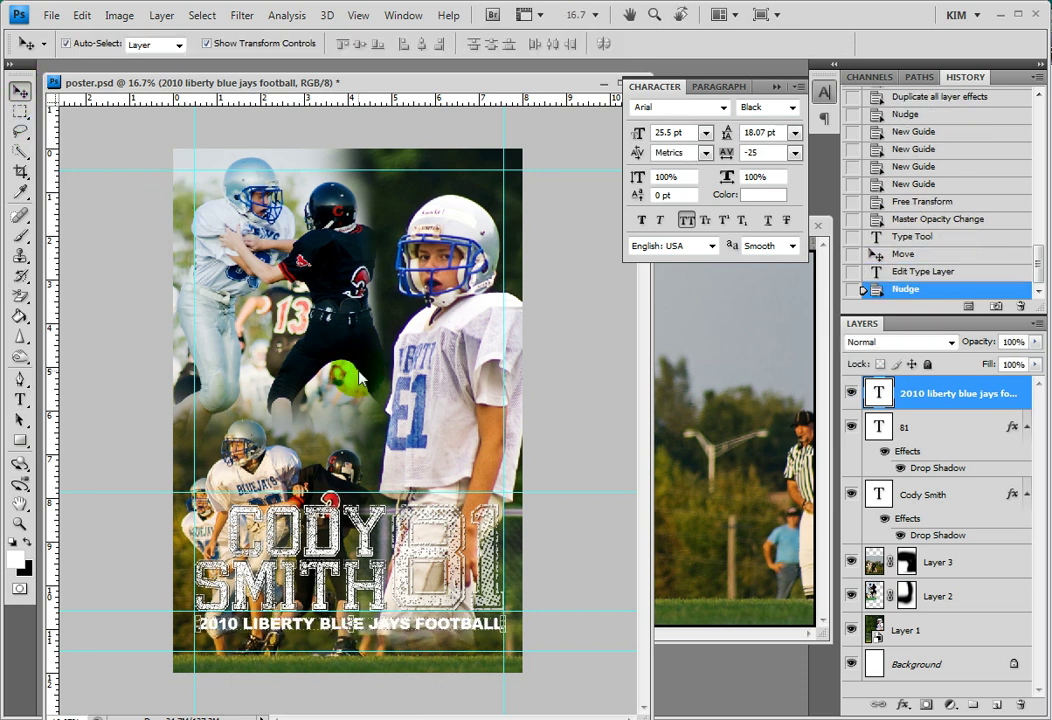
Turn off guides via View > Show > Guides, then reselect the caption layer
click(358, 15)
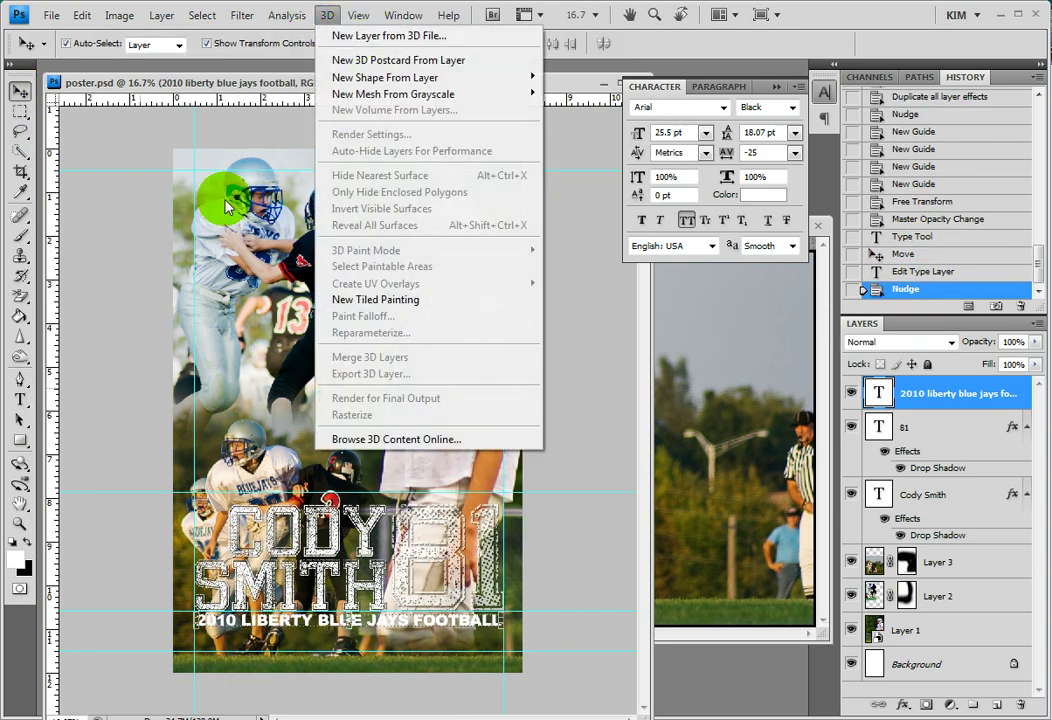
mouse_move(399, 278)
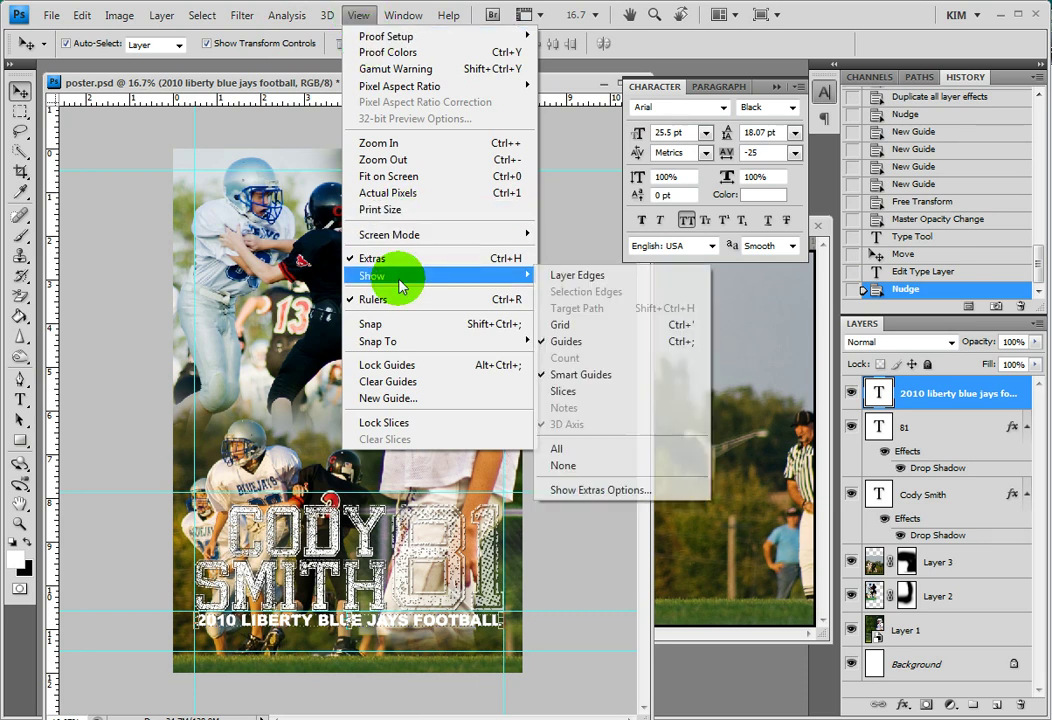
click(572, 342)
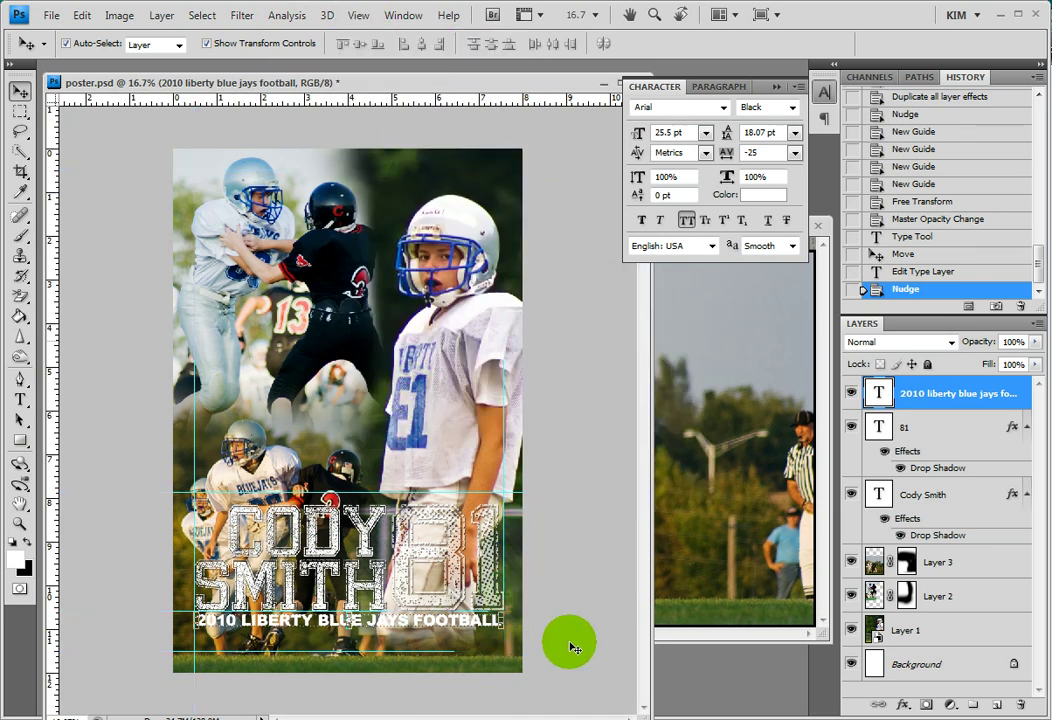
click(599, 575)
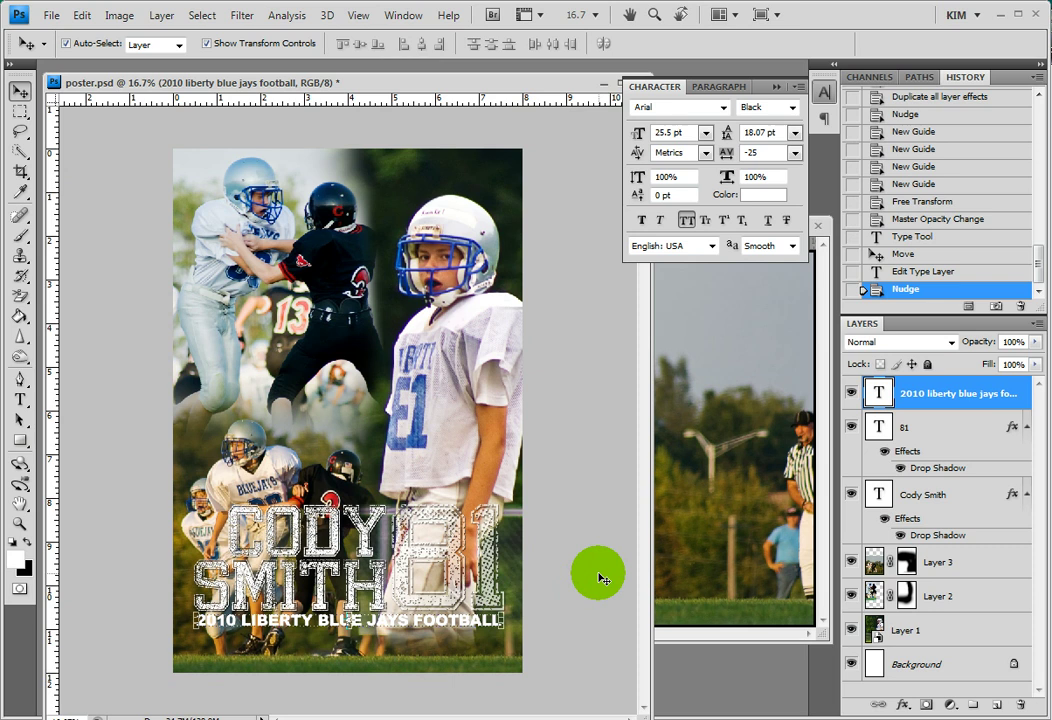
click(942, 392)
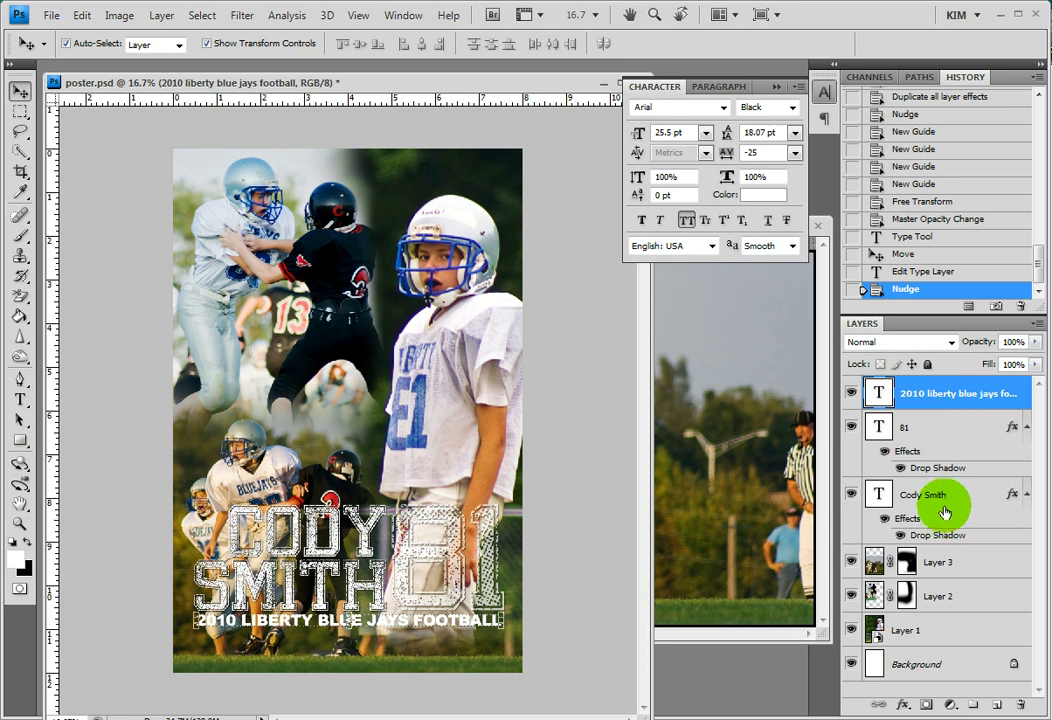
click(428, 566)
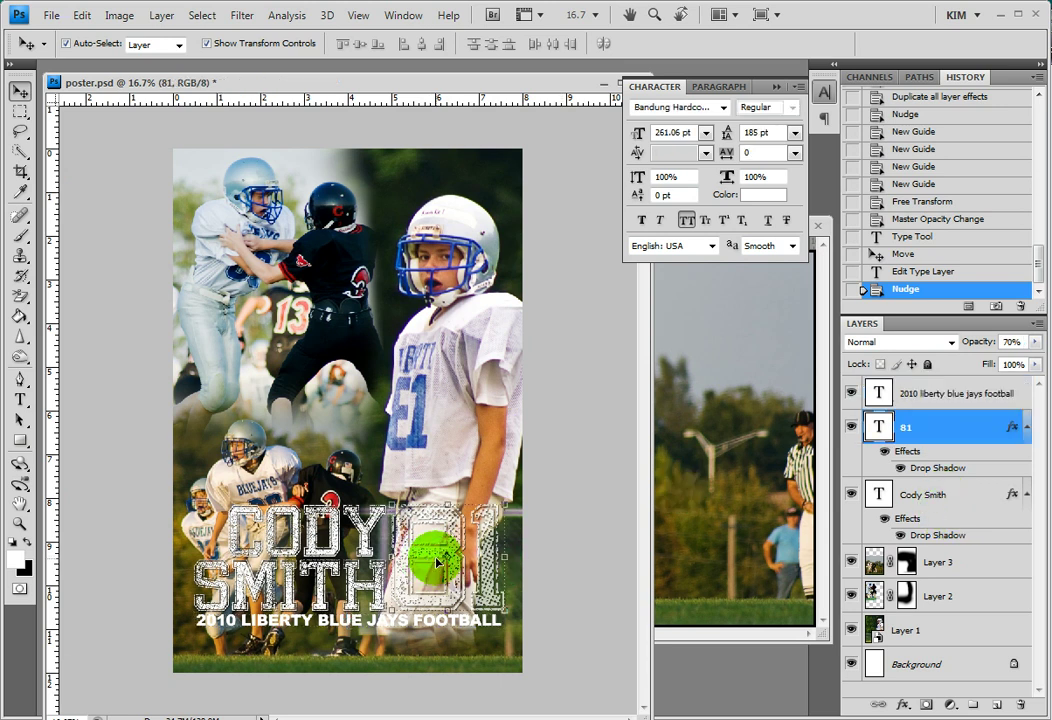
click(325, 592)
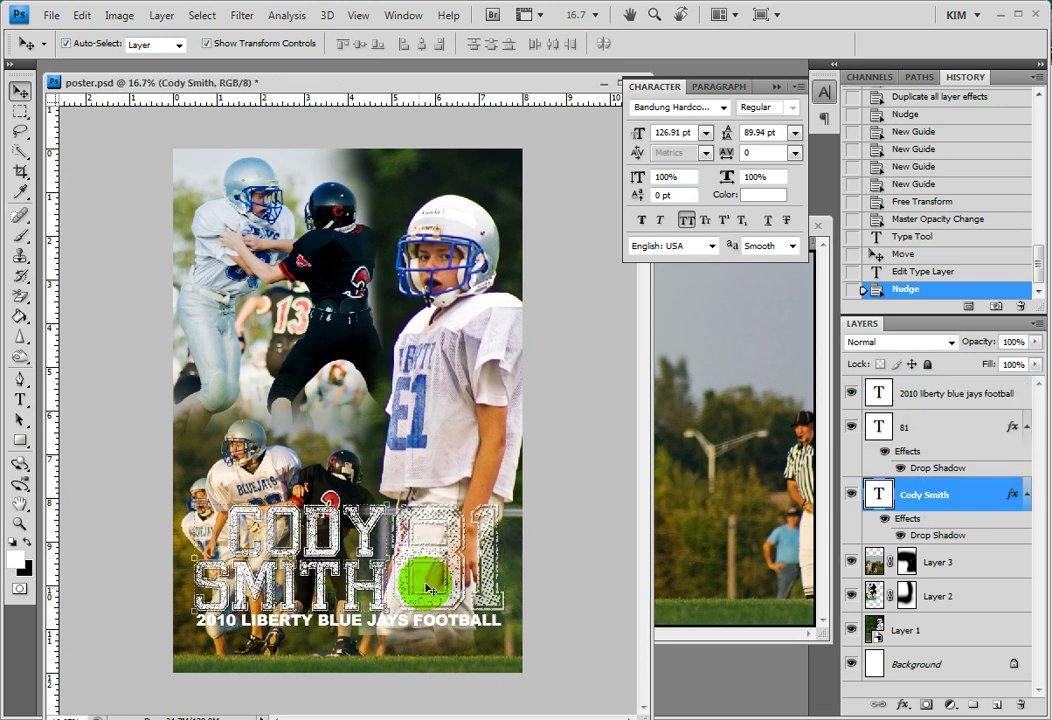
shift+click(918, 400)
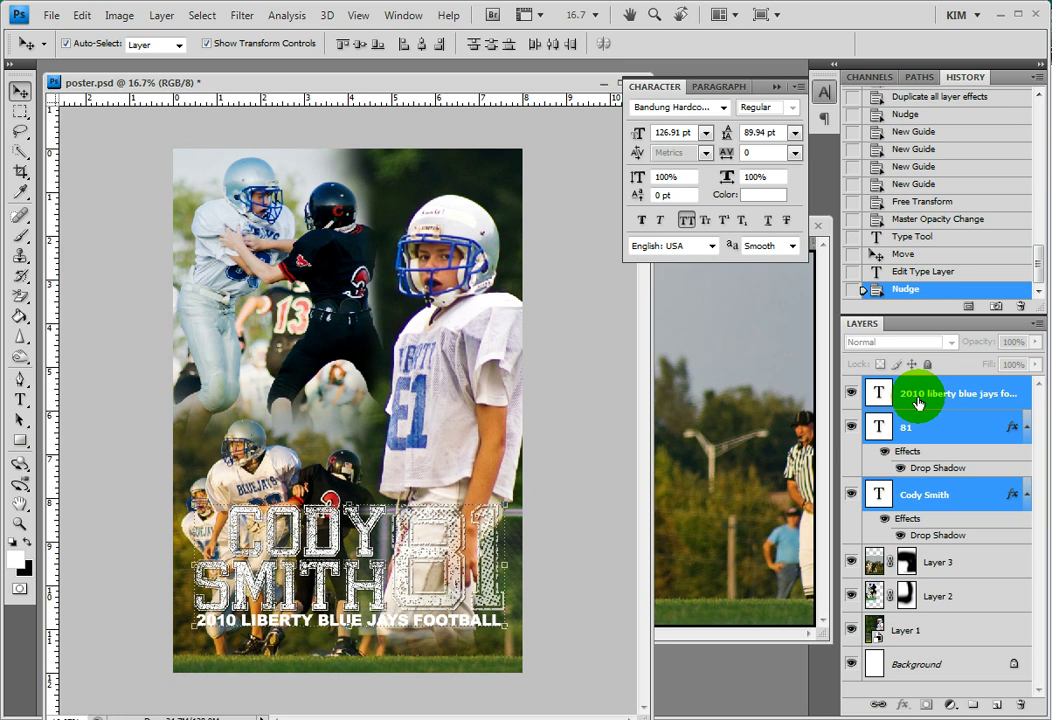
key(Up)
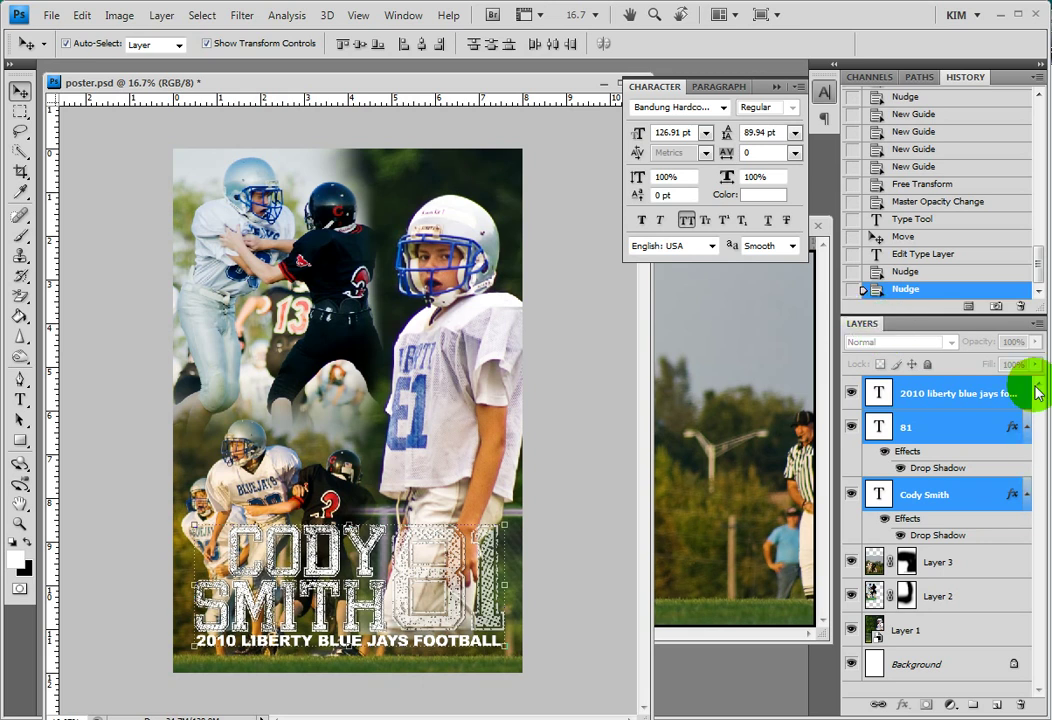
click(51, 16)
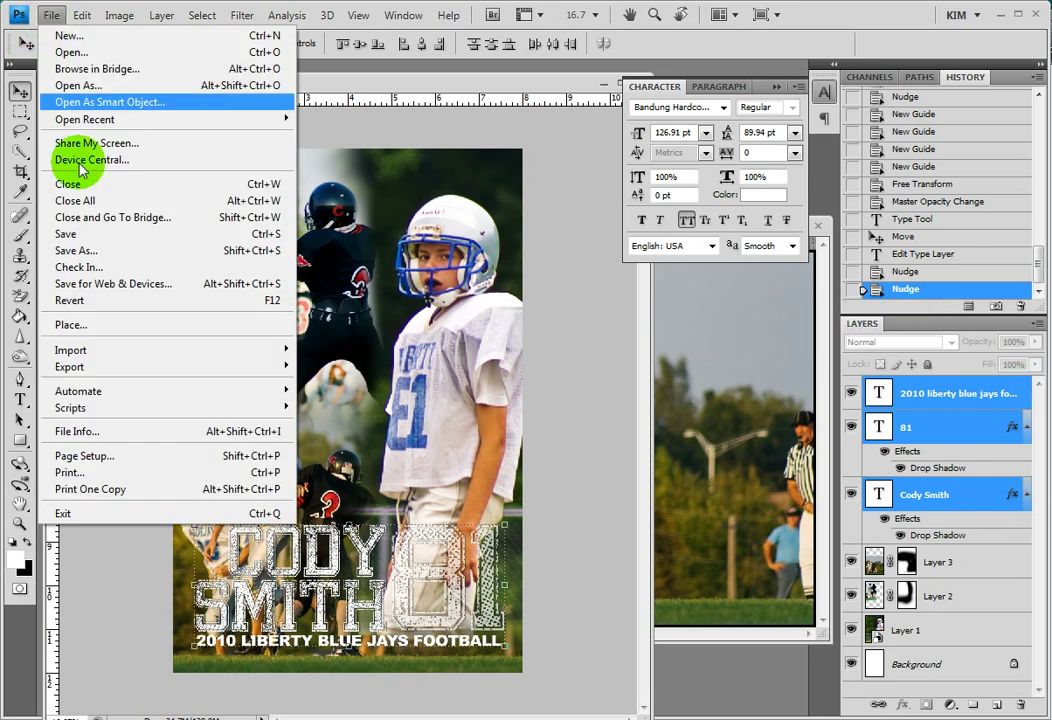
key(Escape)
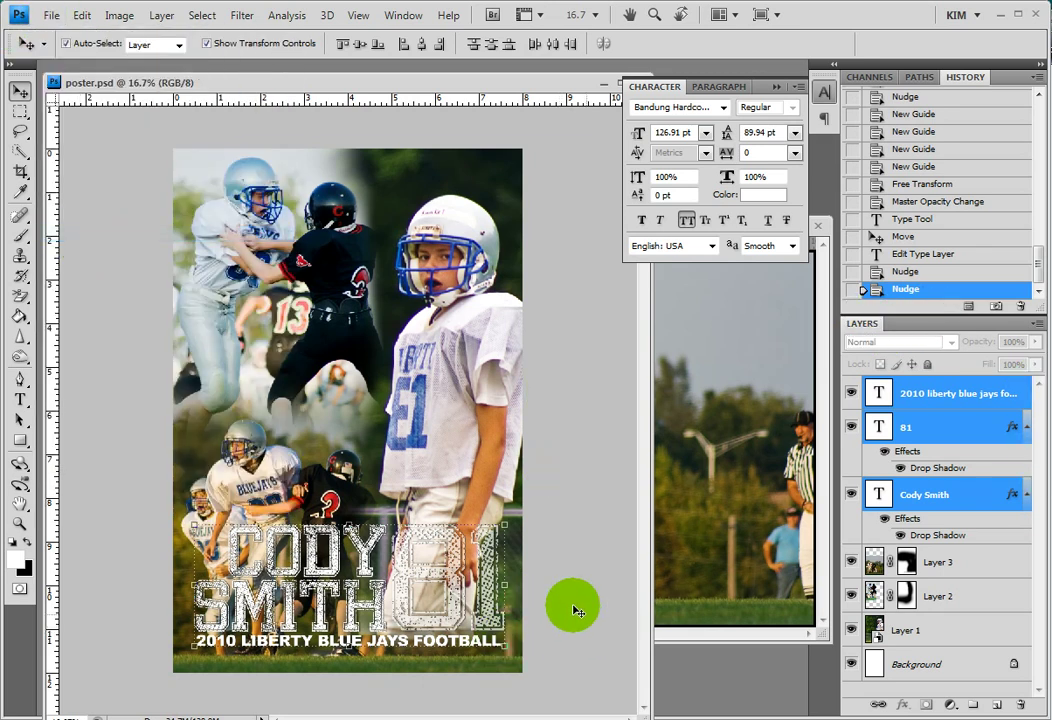